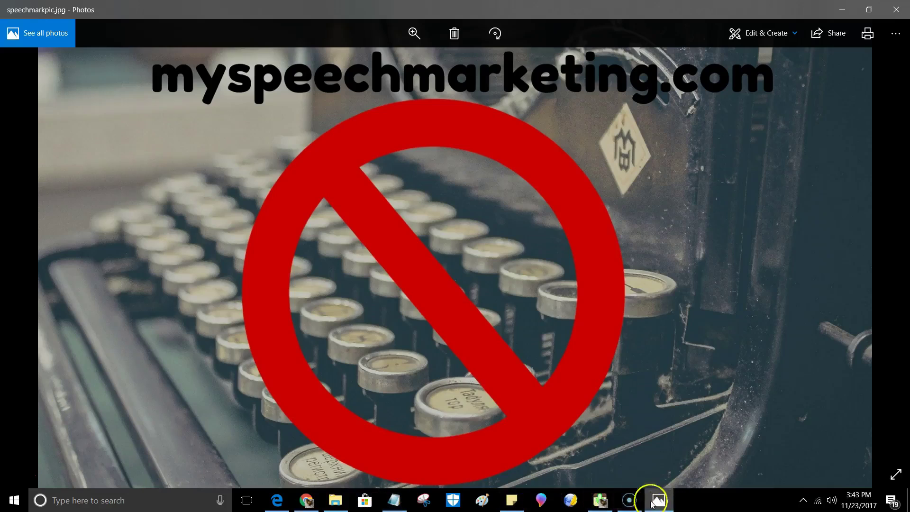
Step: Switch to Chrome, bring up the Product Launch Success squeeze page and look over its headlines and offer text
left_click(309, 501)
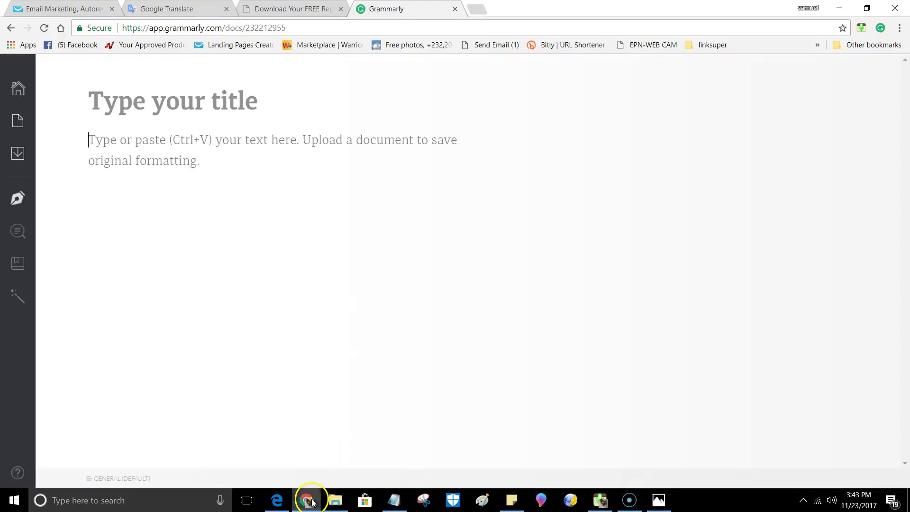
left_click(279, 15)
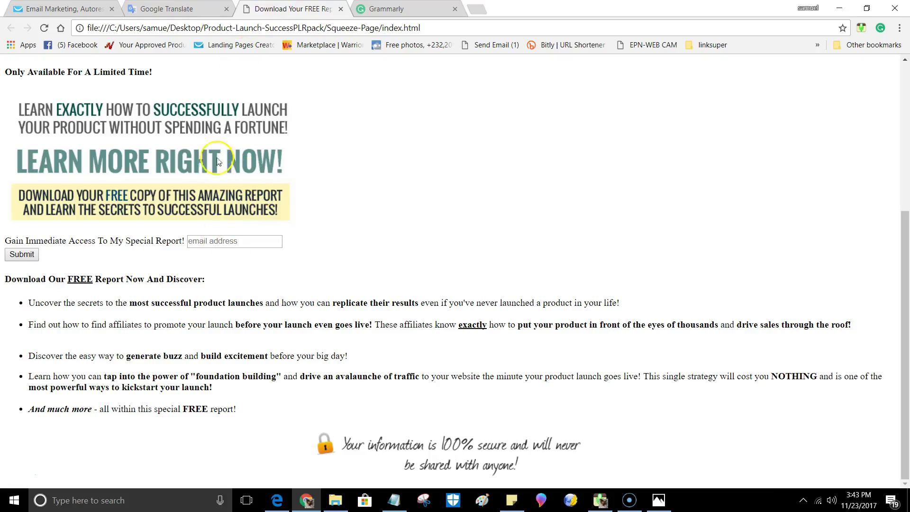
scroll(80, 111, "up", 5)
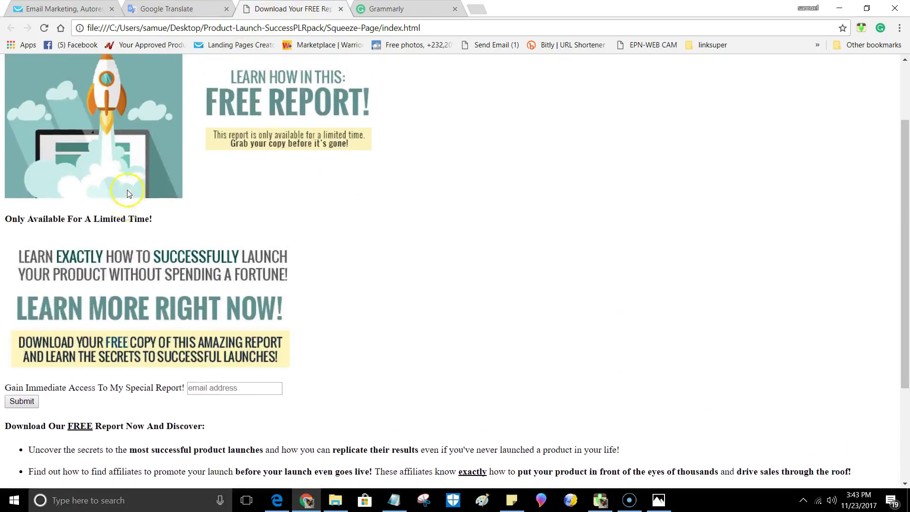
scroll(189, 295, "down", 2)
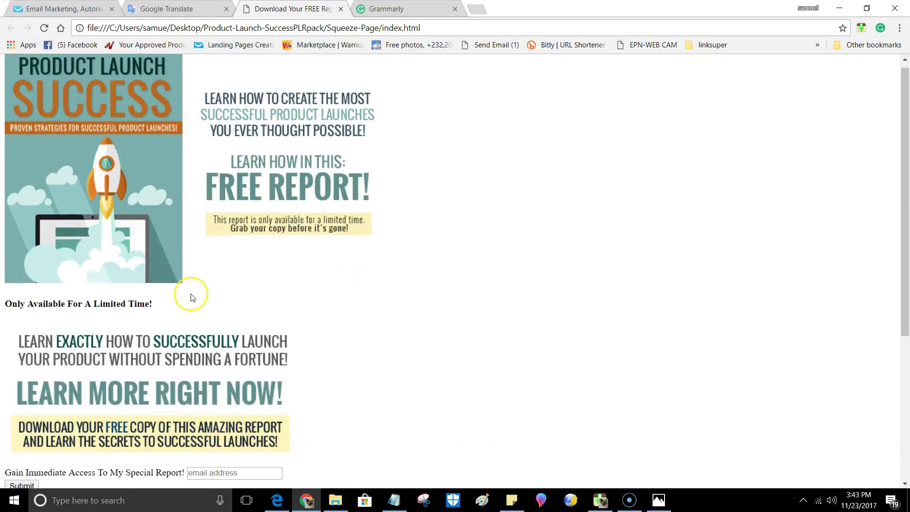
scroll(358, 366, "up", 2)
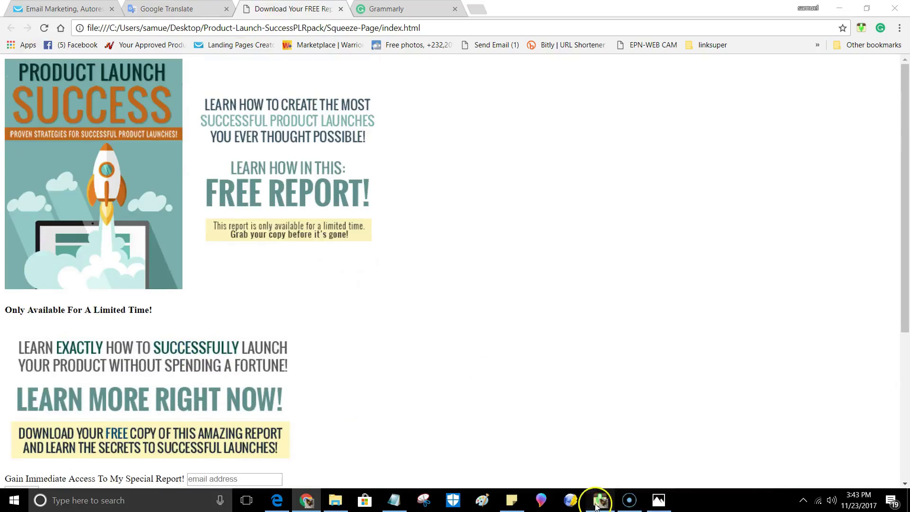
Step: Switch to VoiceNote II, set its window beside the squeeze page, and dictate "learn exactly how to successfully launch your product", clearing any earlier transcription
left_click(598, 499)
left_click_drag(426, 104, 543, 108)
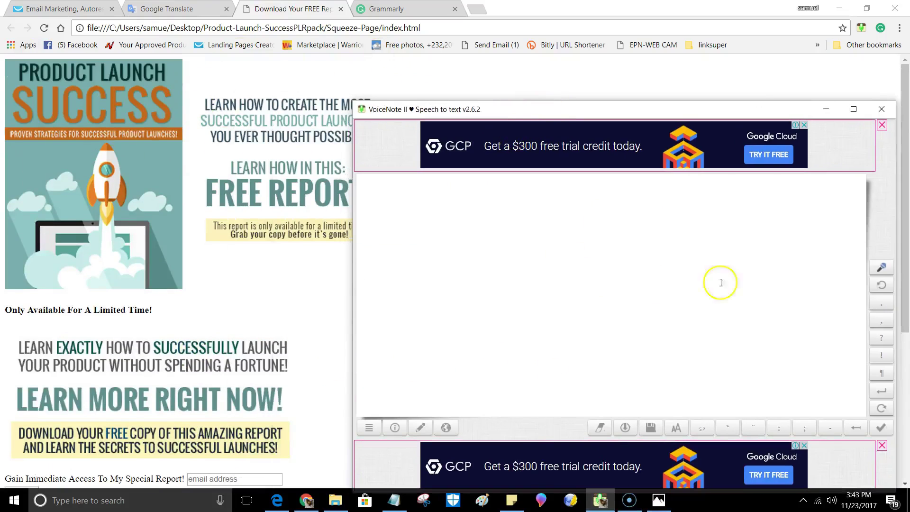
left_click(884, 271)
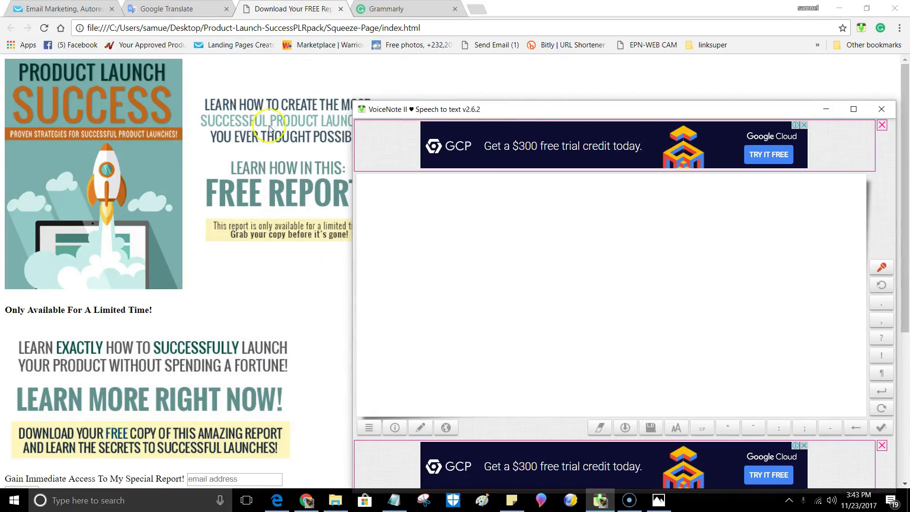
left_click_drag(516, 111, 512, 152)
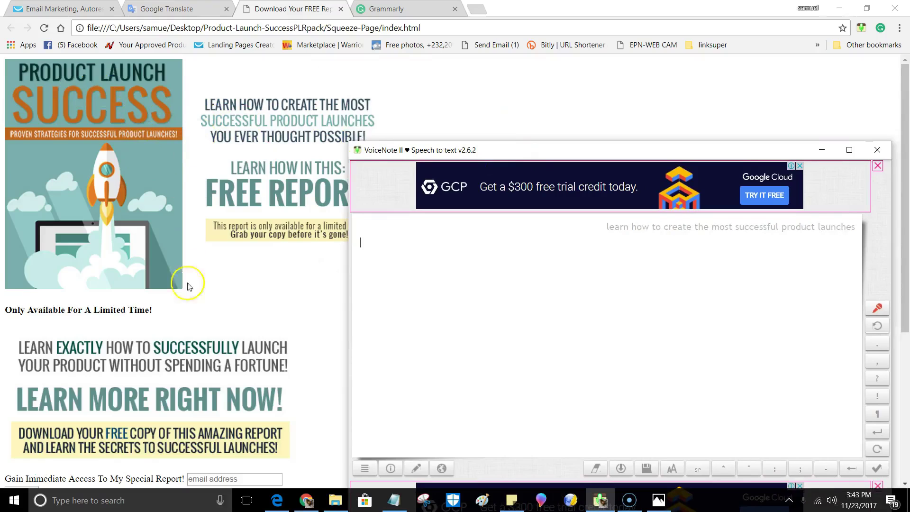
left_click(596, 469)
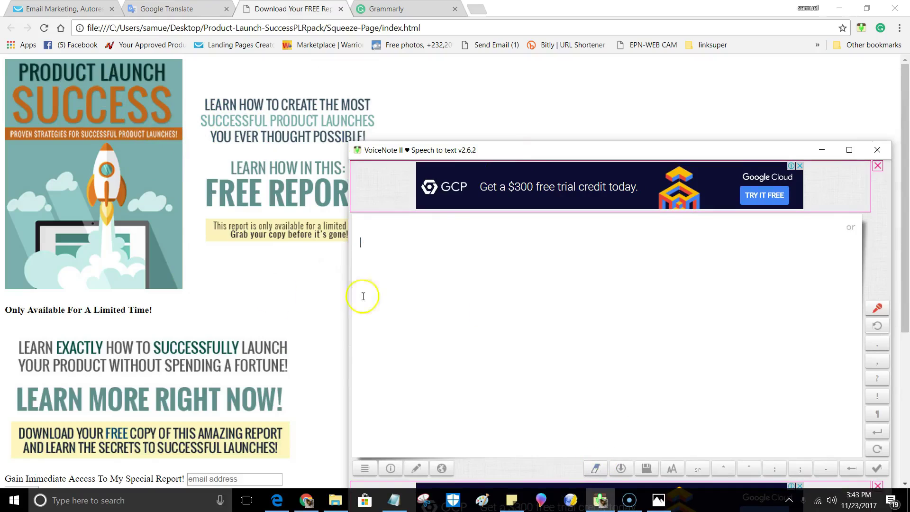
left_click(596, 470)
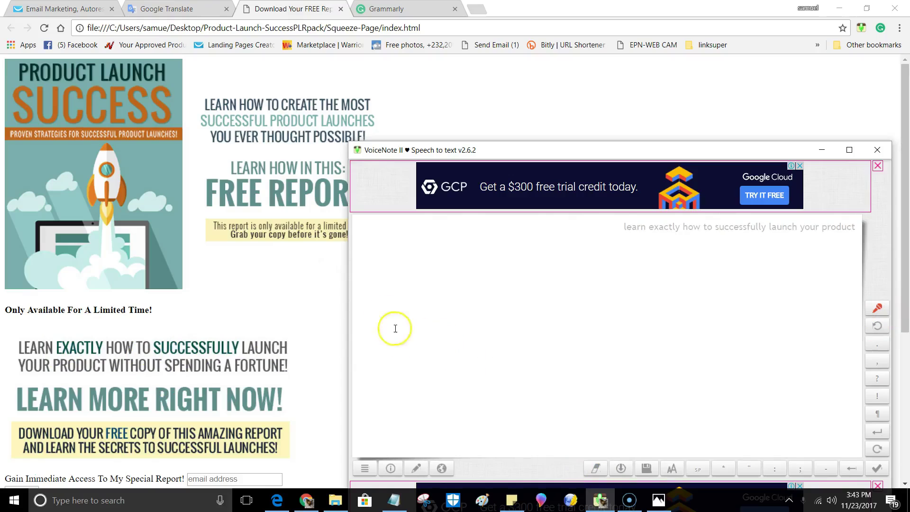
Step: Cut the whole dictated sentence out of the note and minimize VoiceNote II
left_click_drag(360, 245, 540, 252)
key("ctrl+c")
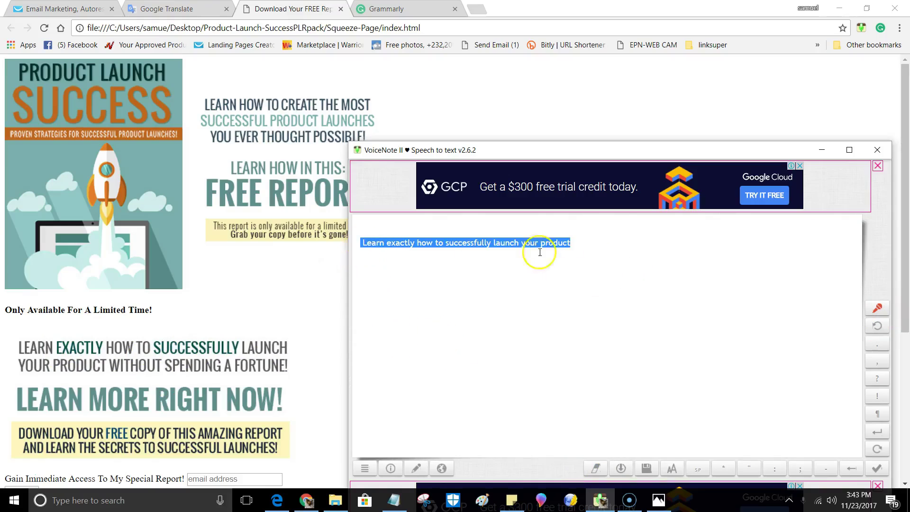
right_click(525, 246)
left_click(541, 252)
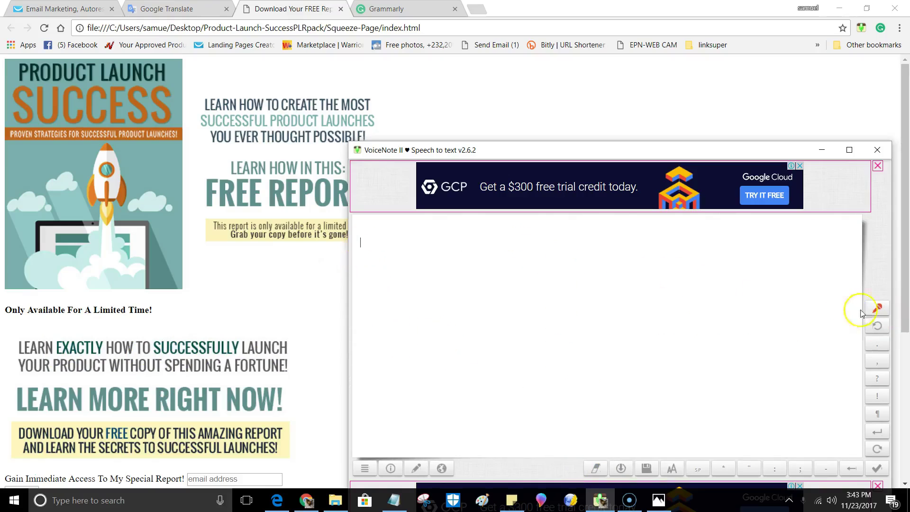
left_click(822, 148)
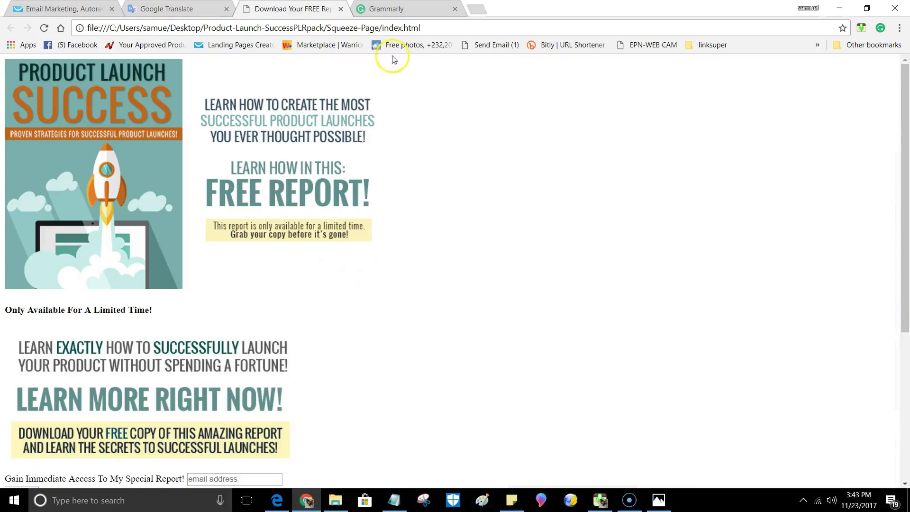
Step: Switch to TXTformat in Edge, paste the dictated sentence into the text area, and convert it with Capitalize Words
left_click(277, 500)
right_click(265, 115)
left_click(282, 149)
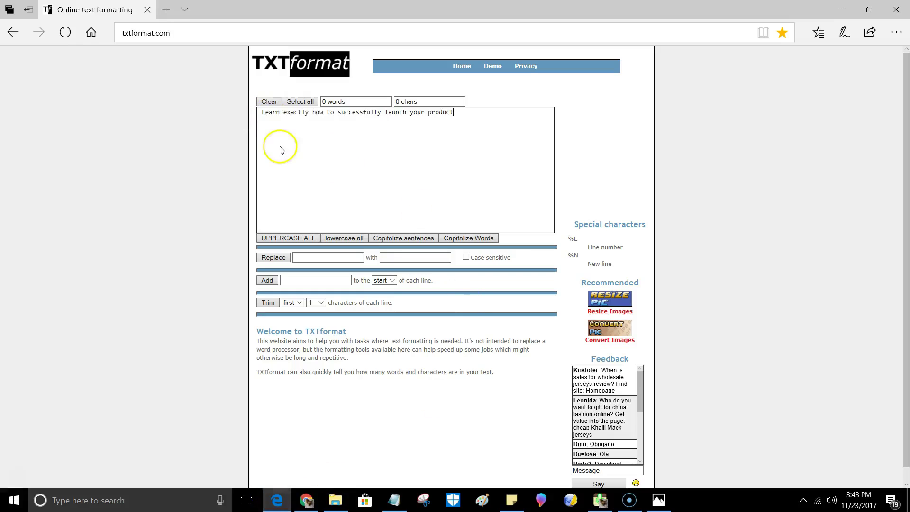
left_click(470, 239)
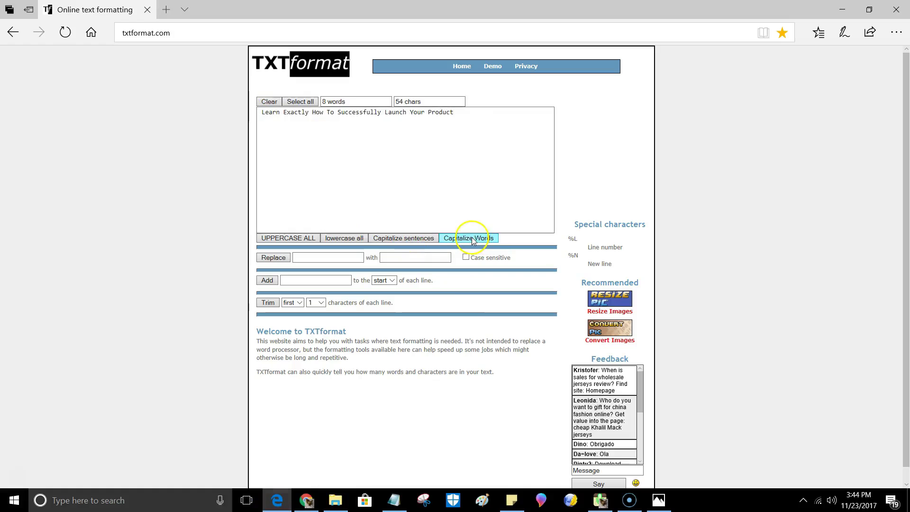
Step: Cut the capitalized sentence out of TXTformat and minimize Edge
left_click_drag(458, 116, 260, 115)
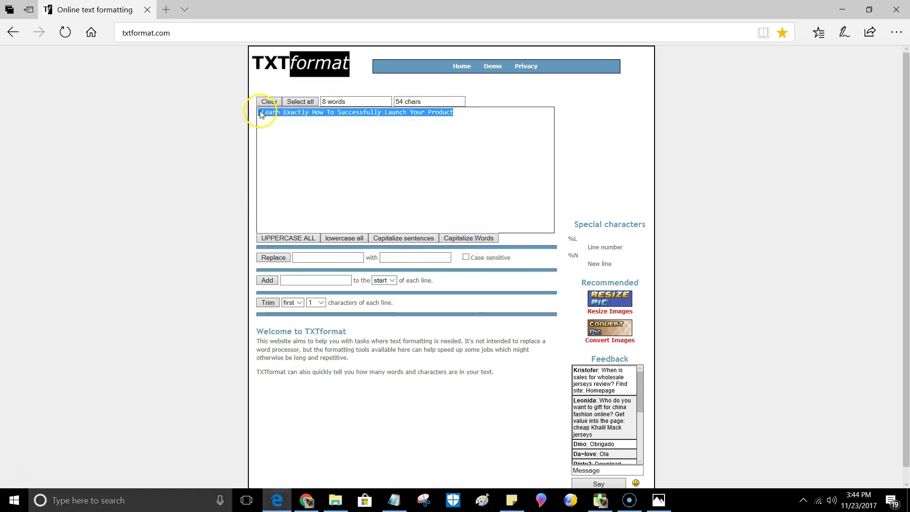
right_click(271, 115)
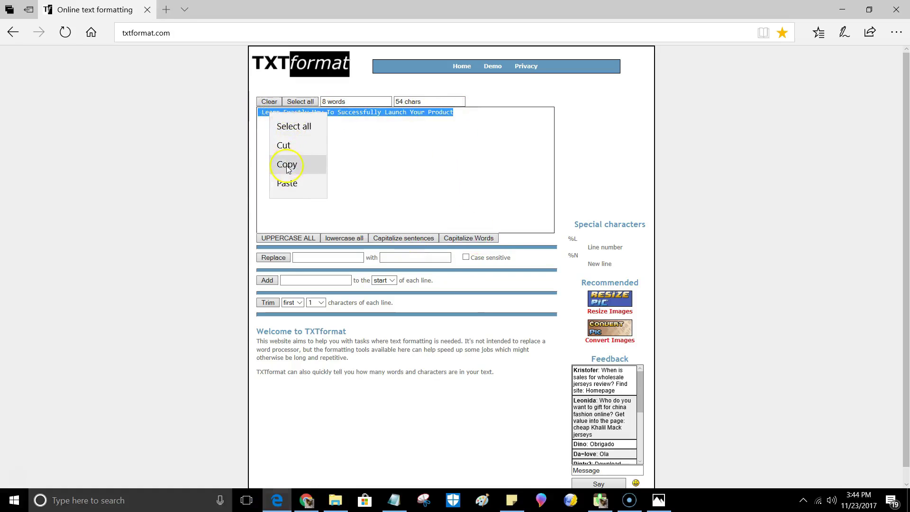
left_click(283, 145)
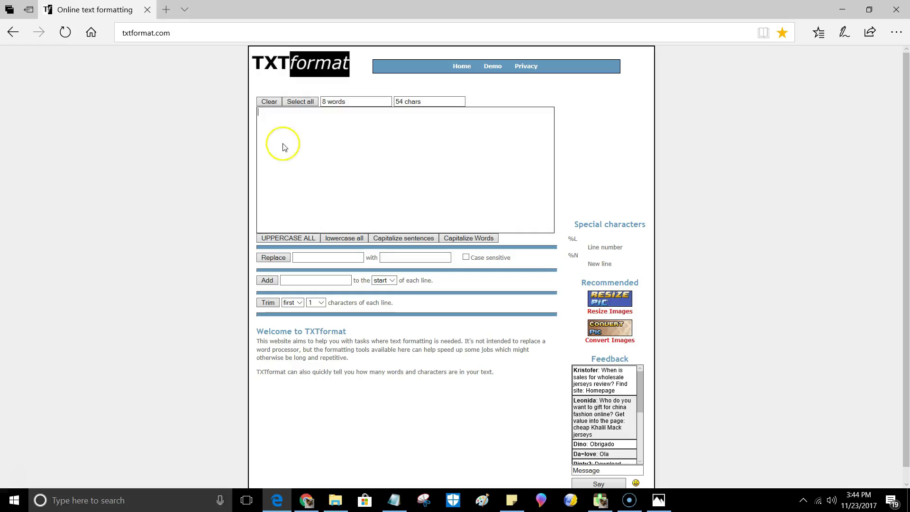
left_click(840, 8)
Step: Switch to the Grammarly document and paste the capitalized sentence as its title
left_click(413, 9)
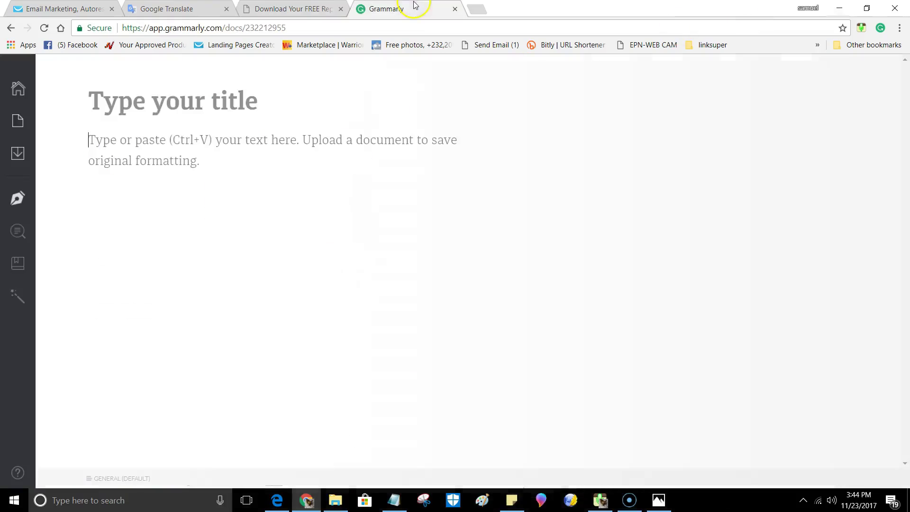
right_click(131, 102)
left_click(160, 173)
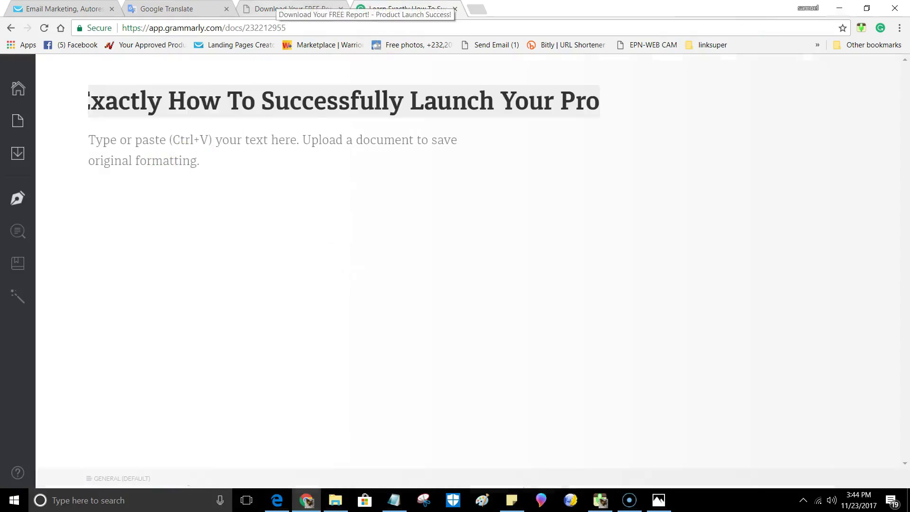
Step: On the squeeze page, copy the first four bullet points, from "Uncover the secrets" through "kickstart your launch!"
left_click(284, 8)
scroll(353, 305, "down", 5)
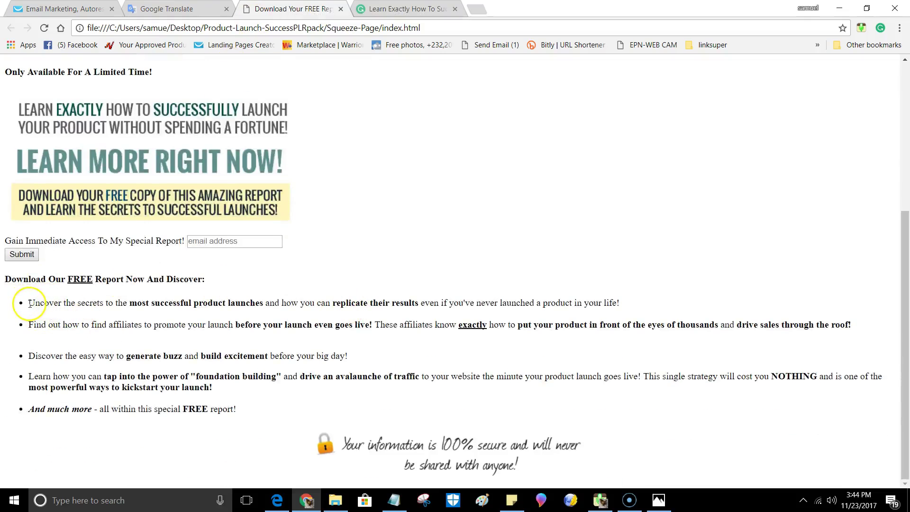
left_click_drag(31, 304, 259, 388)
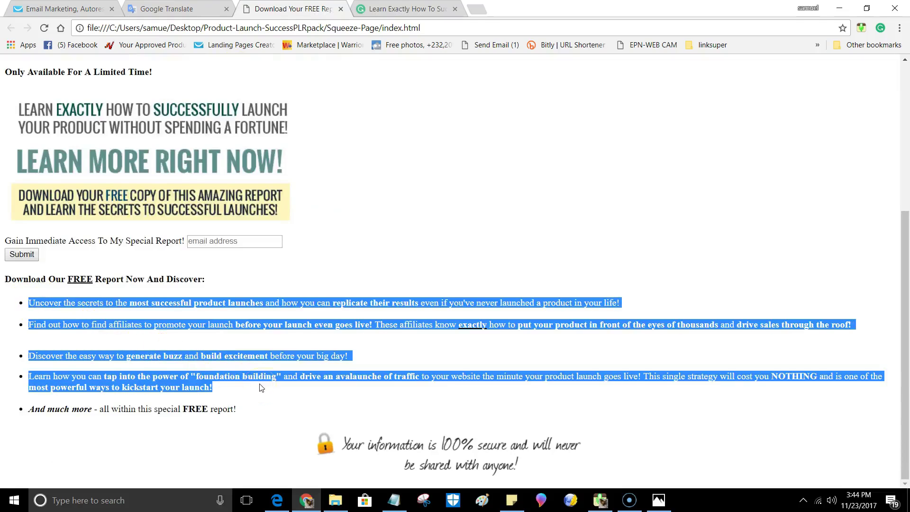
right_click(188, 327)
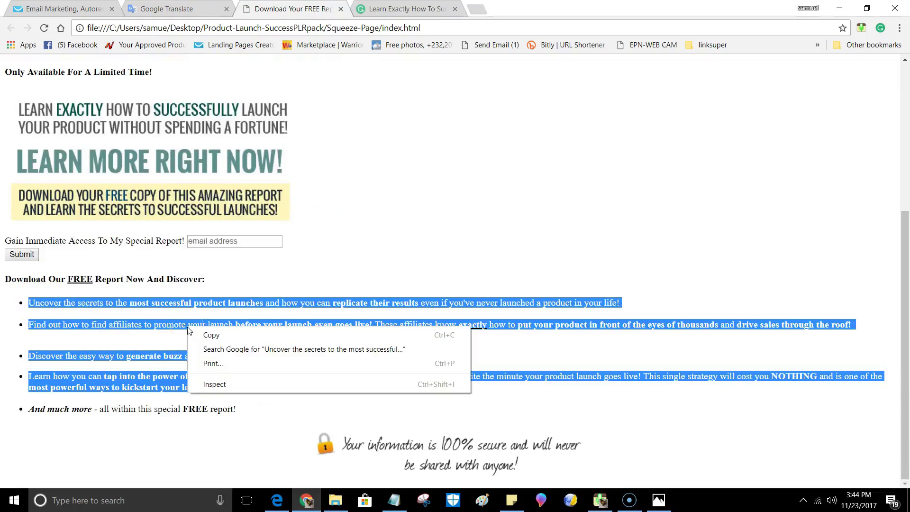
left_click(213, 337)
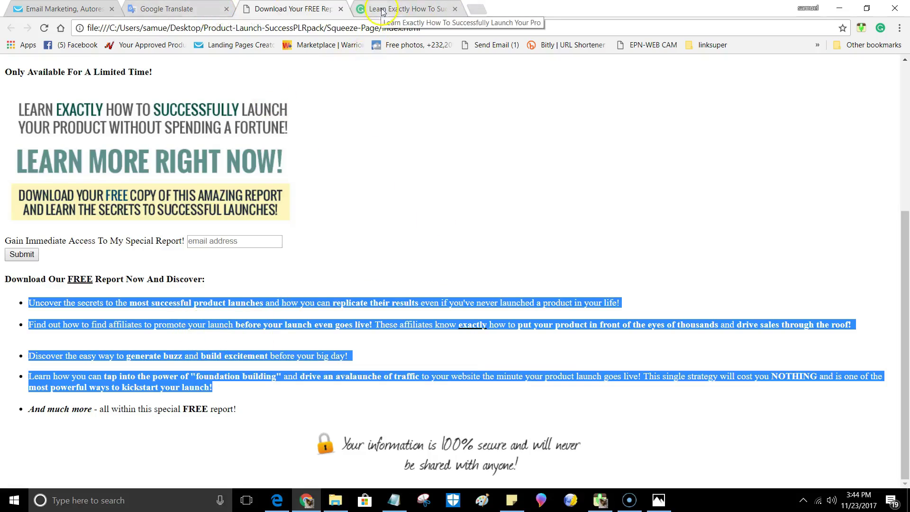
Step: Paste the copied bullet points into the Grammarly document's body and accept the correction of "avalaunche" to "avalanche"
left_click(400, 9)
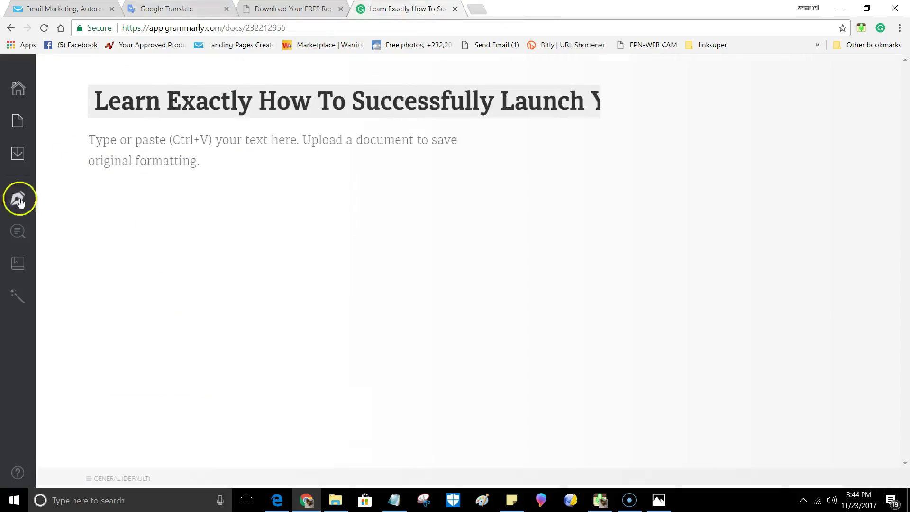
left_click(106, 142)
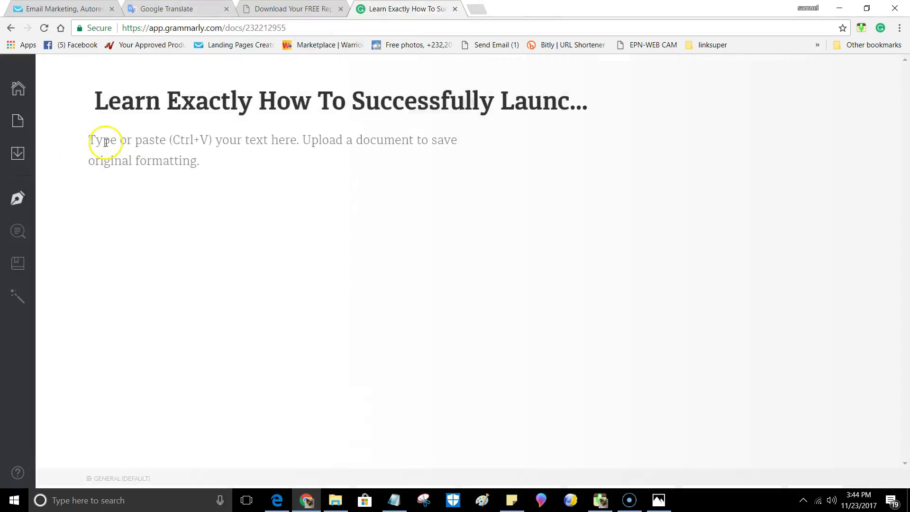
right_click(106, 142)
left_click(134, 212)
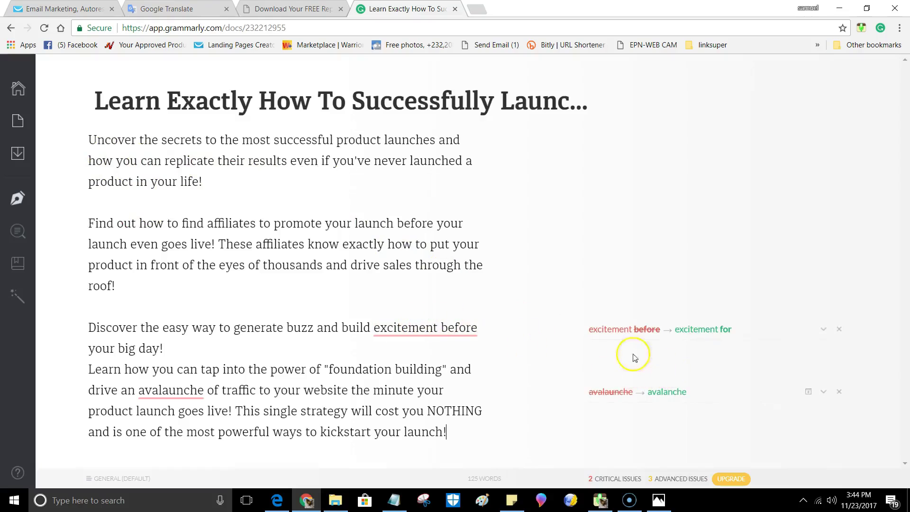
left_click(669, 397)
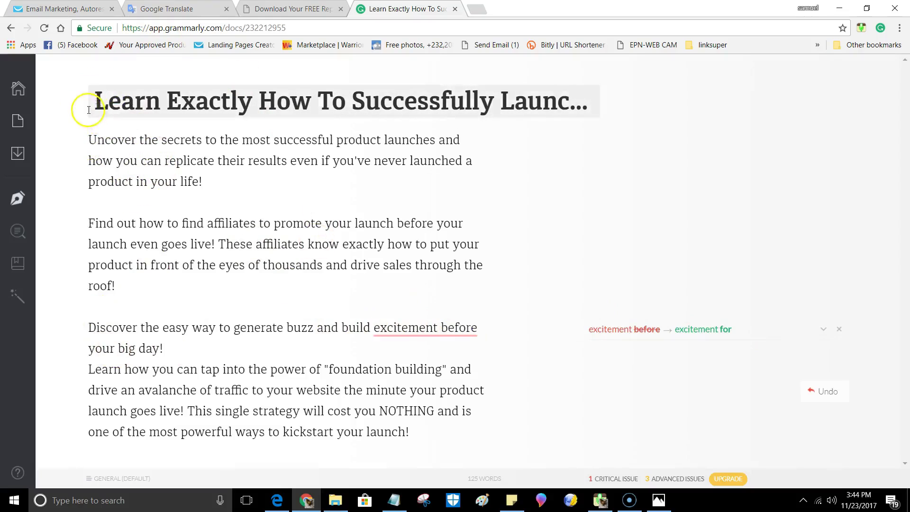
Step: Copy the Grammarly document's title and paste it into Google Translate for translation into Spanish
left_click_drag(93, 102, 624, 126)
right_click(353, 102)
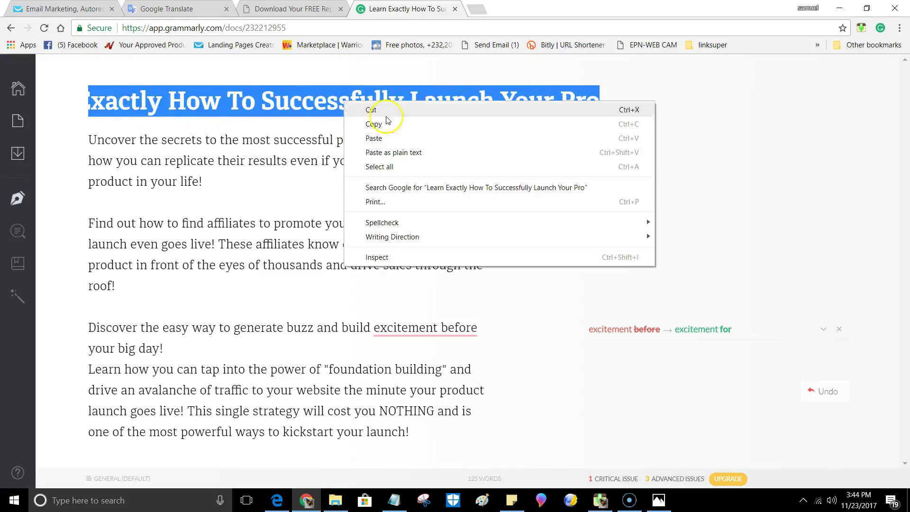
left_click(371, 119)
left_click(193, 8)
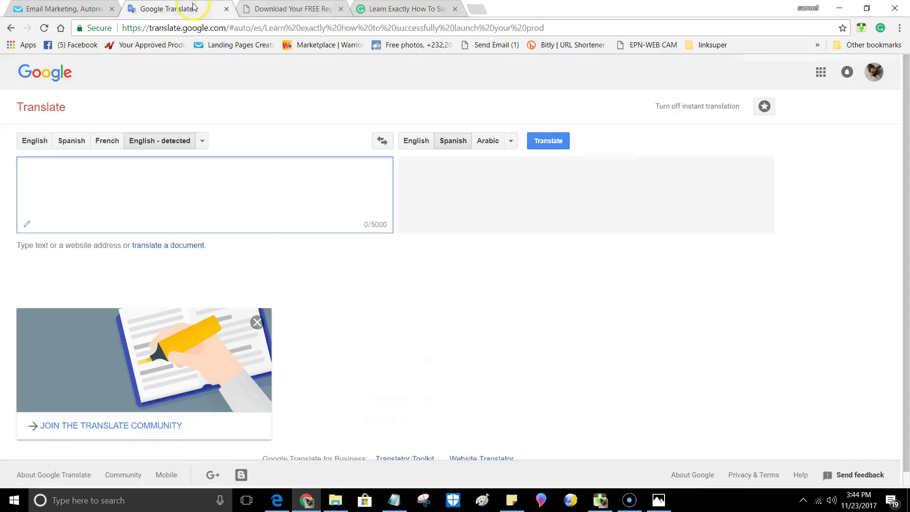
right_click(34, 170)
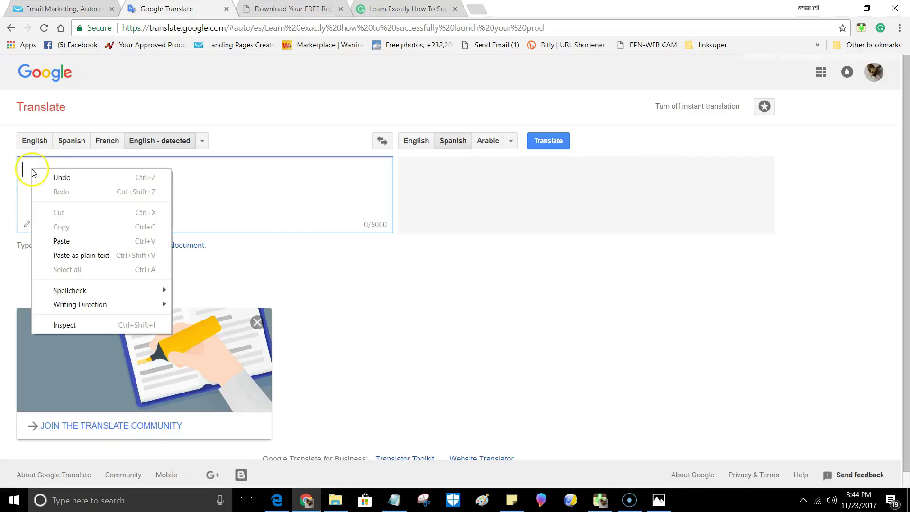
left_click(62, 240)
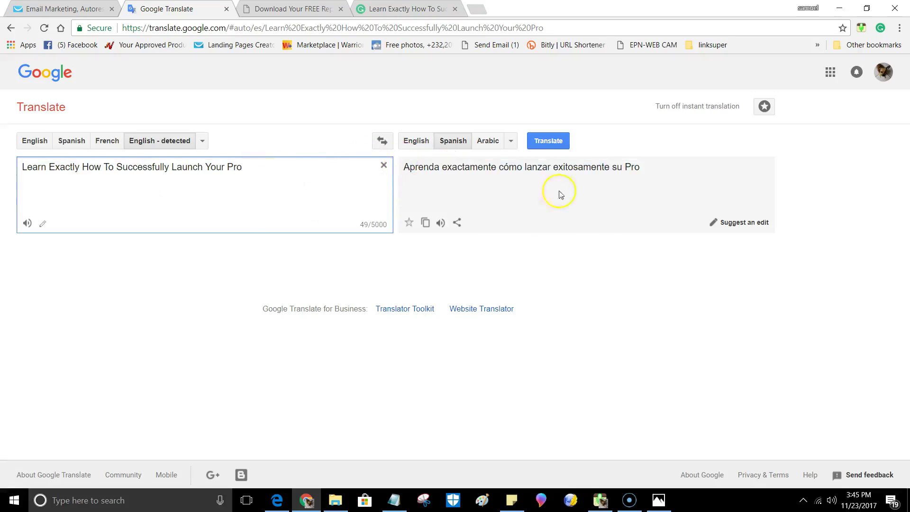
Step: Copy the Spanish translation of the title
left_click(430, 223)
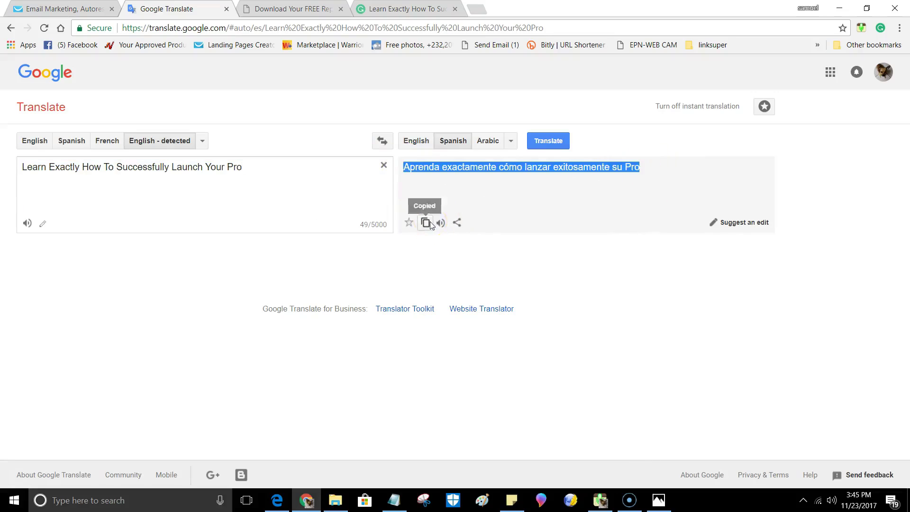
right_click(421, 168)
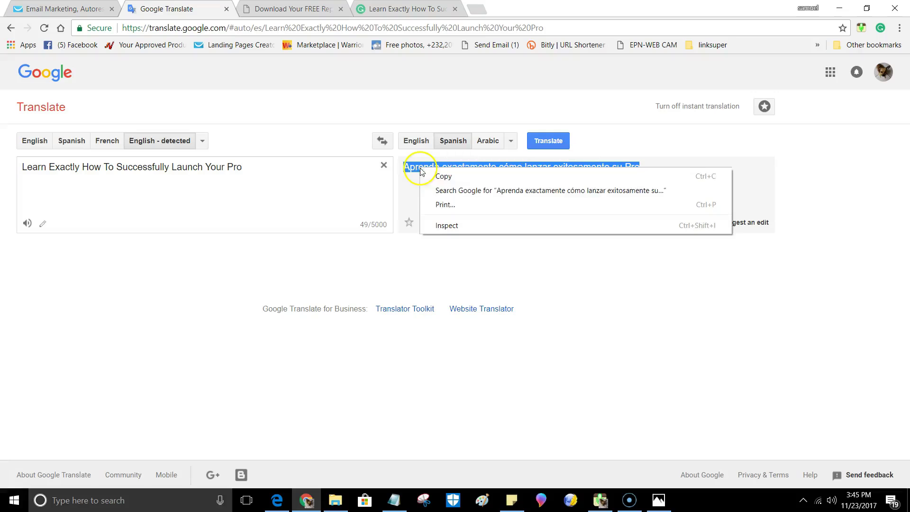
left_click(429, 175)
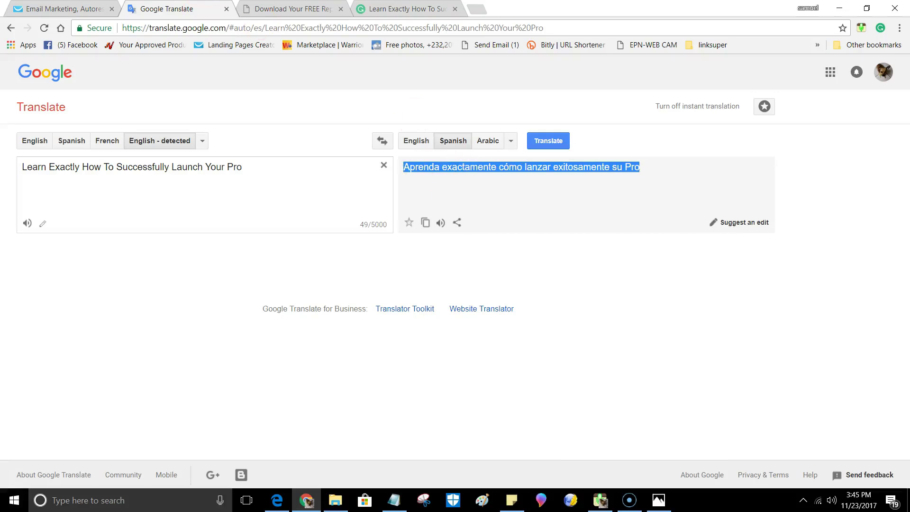
Step: Switch to GetResponse and start creating the newsletter with the Drag-and-Drop Email Editor
left_click(65, 6)
mouse_move(379, 89)
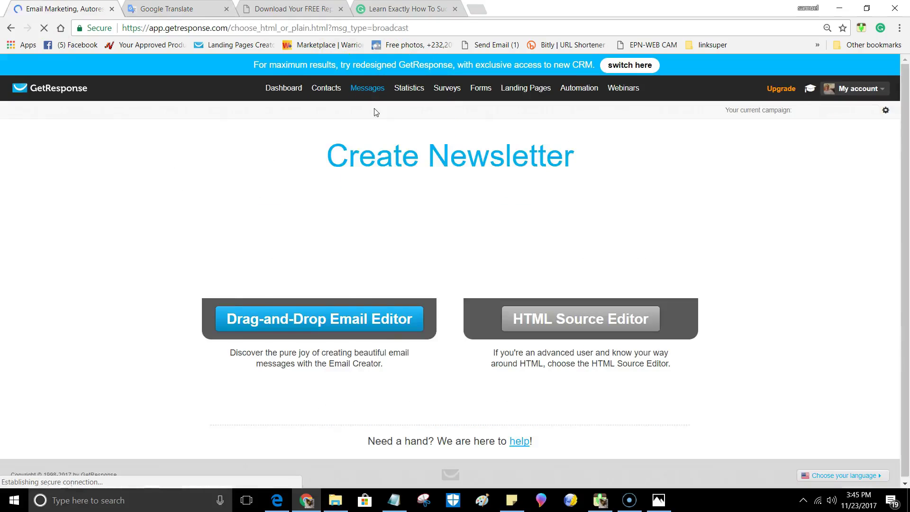
left_click(251, 322)
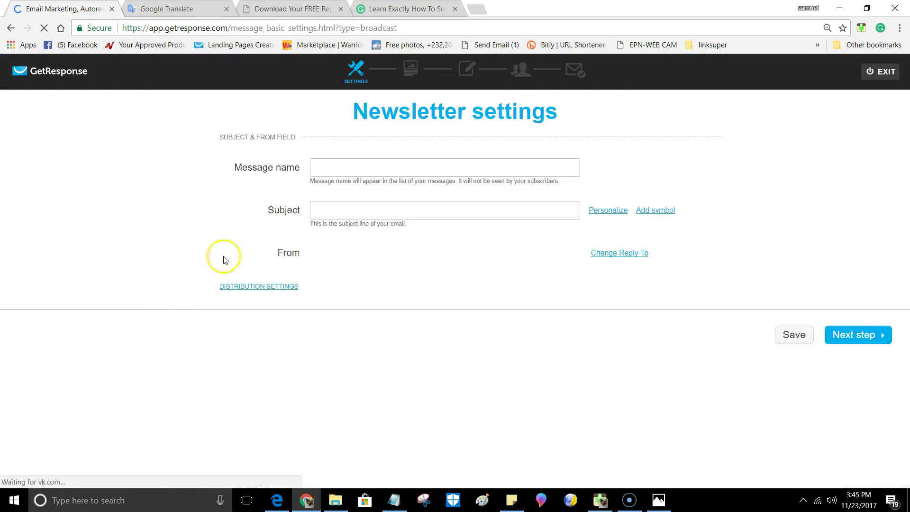
Step: Paste the copied Spanish headline "Aprenda exactamente cómo lanzar exitosamente su Pro" as both the newsletter's message name and subject
left_click(322, 167)
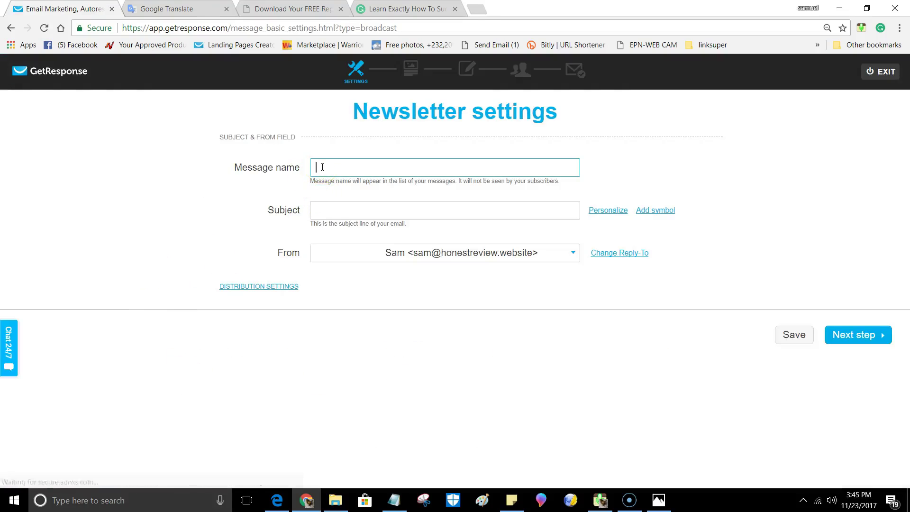
right_click(322, 167)
left_click(345, 237)
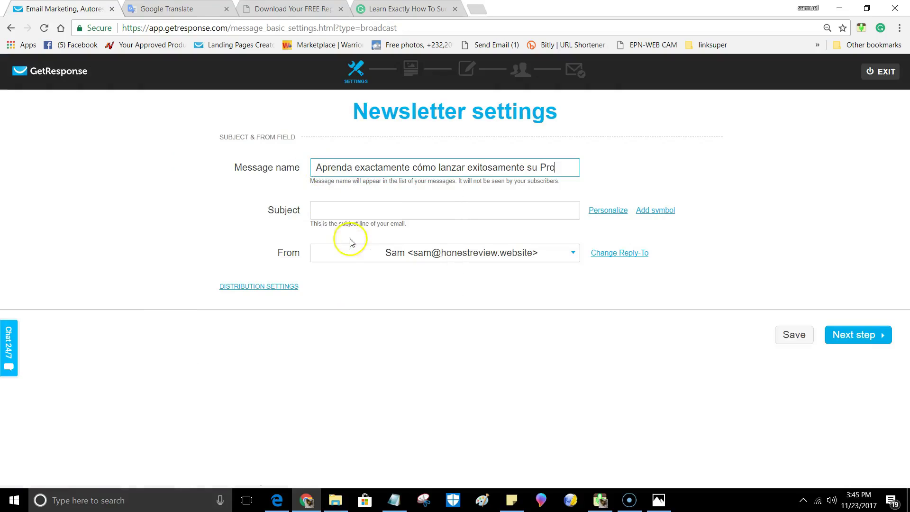
left_click(322, 215)
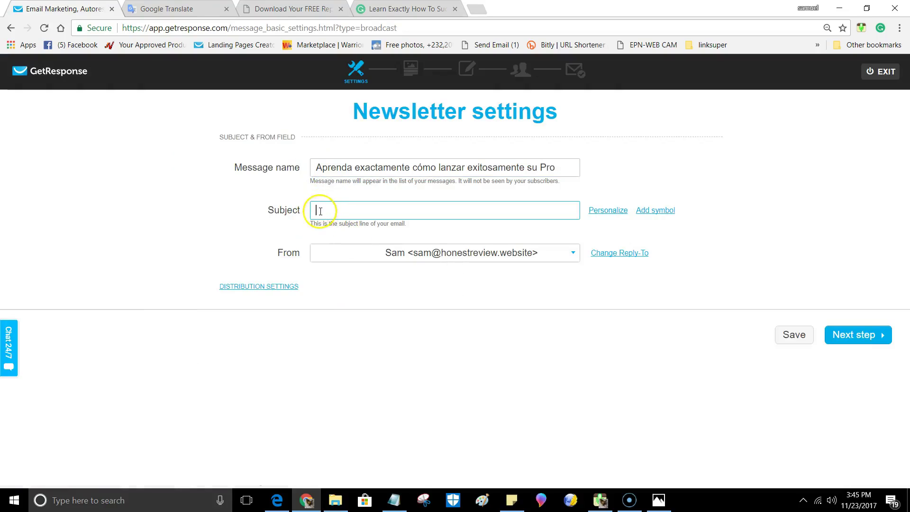
right_click(320, 211)
left_click(348, 283)
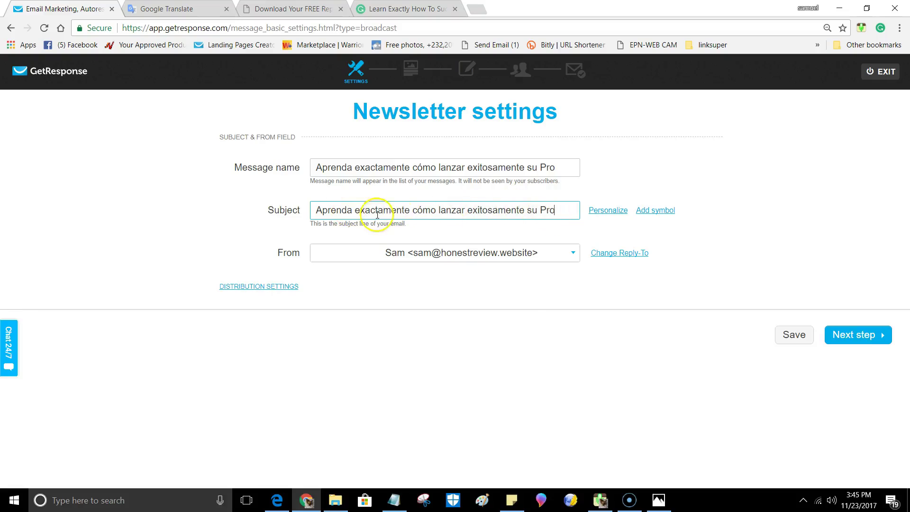
Step: Proceed to template selection, use the from-scratch "1 column-3" template, and delete its header image block
left_click(854, 341)
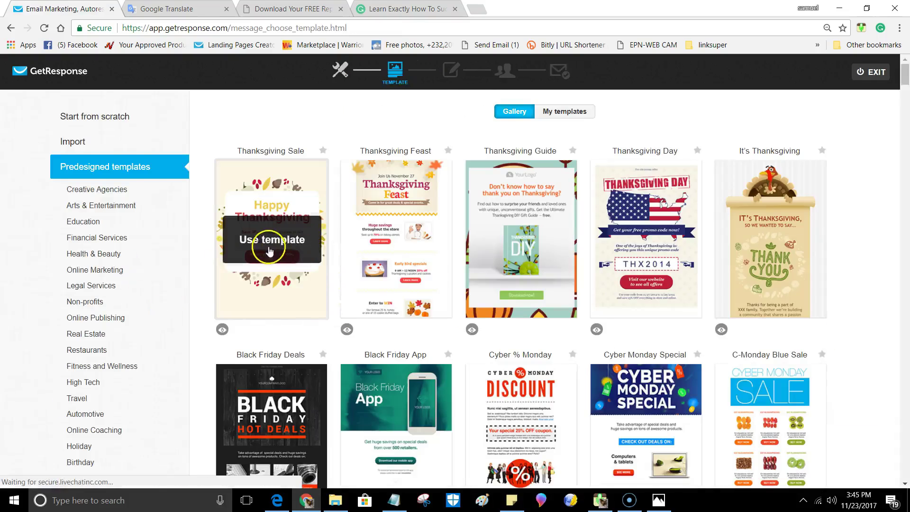
left_click(96, 117)
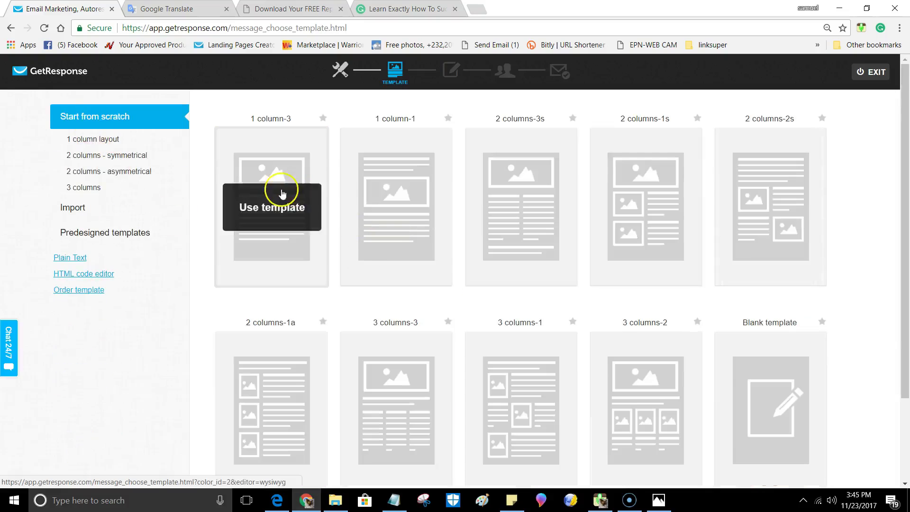
left_click(286, 204)
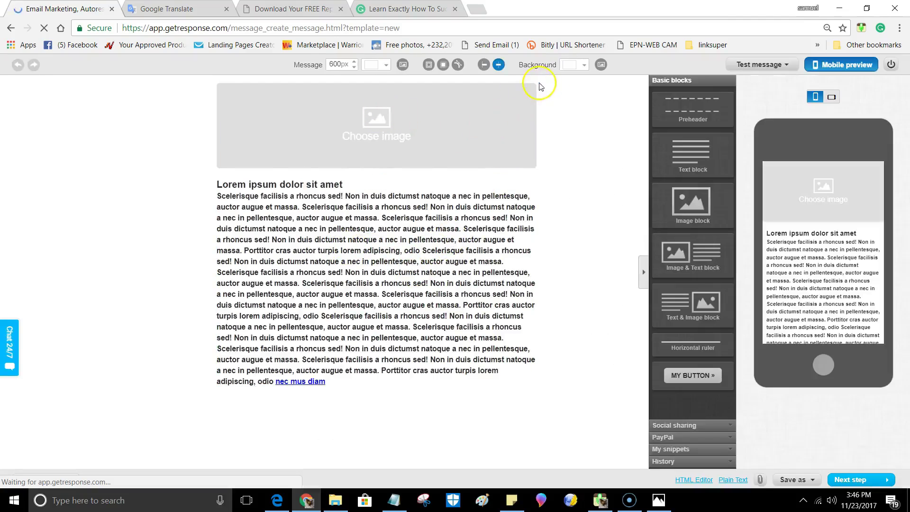
left_click(540, 82)
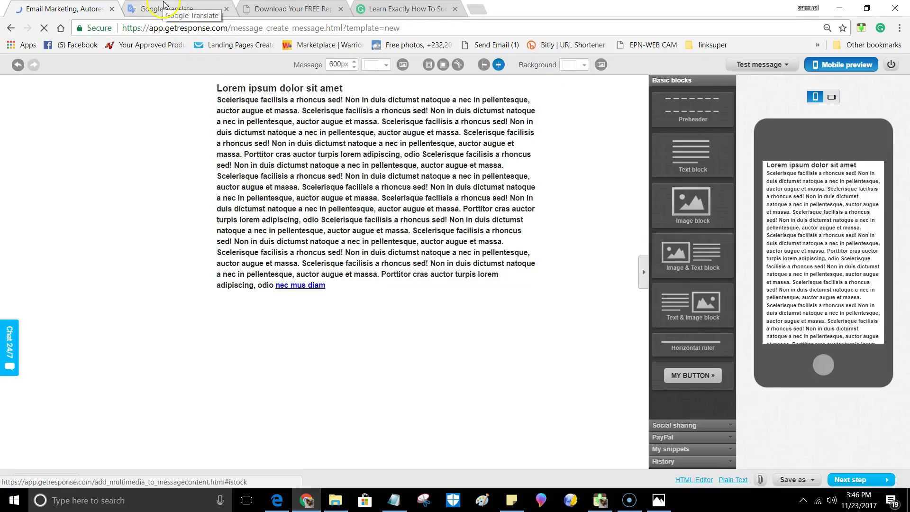
Step: Switch to the Grammarly document and cut its whole body text, from "Uncover the secrets" through "kickstart your launch!"
left_click(386, 9)
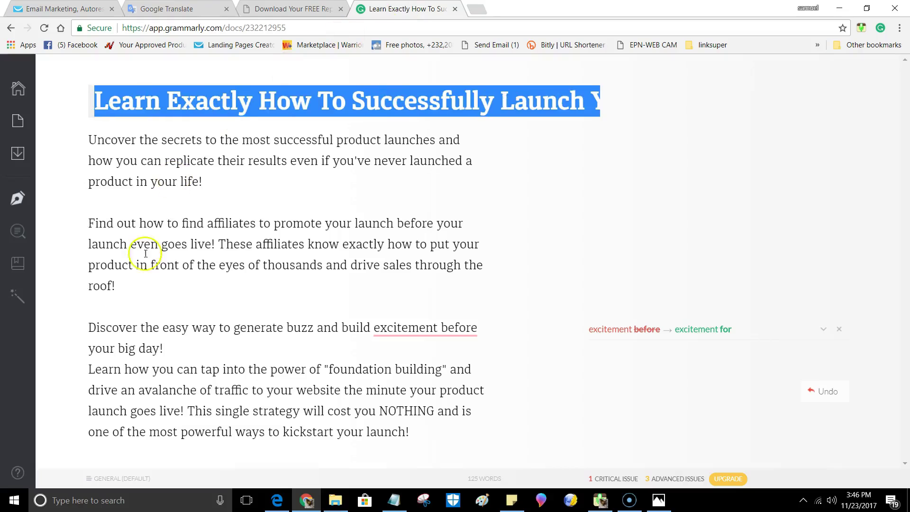
left_click(87, 140)
left_click_drag(88, 139, 386, 306)
left_click_drag(477, 365, 518, 456)
right_click(256, 239)
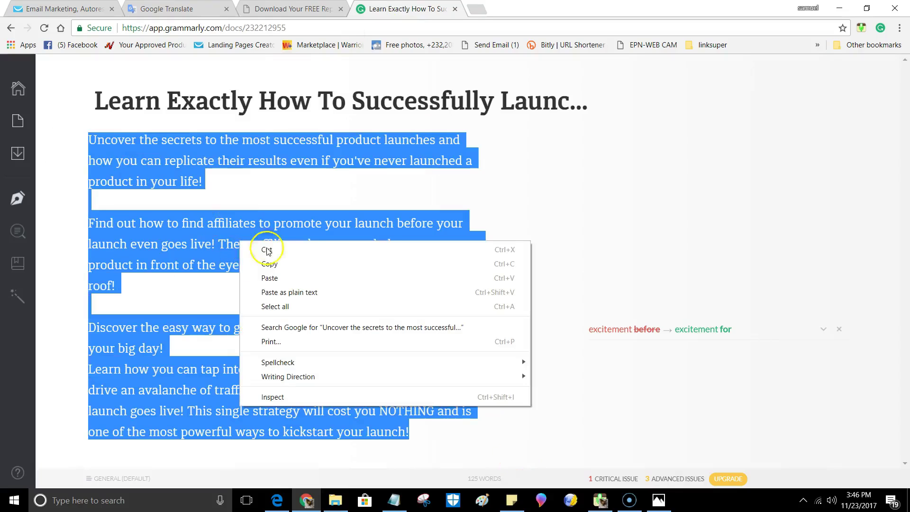
left_click(268, 237)
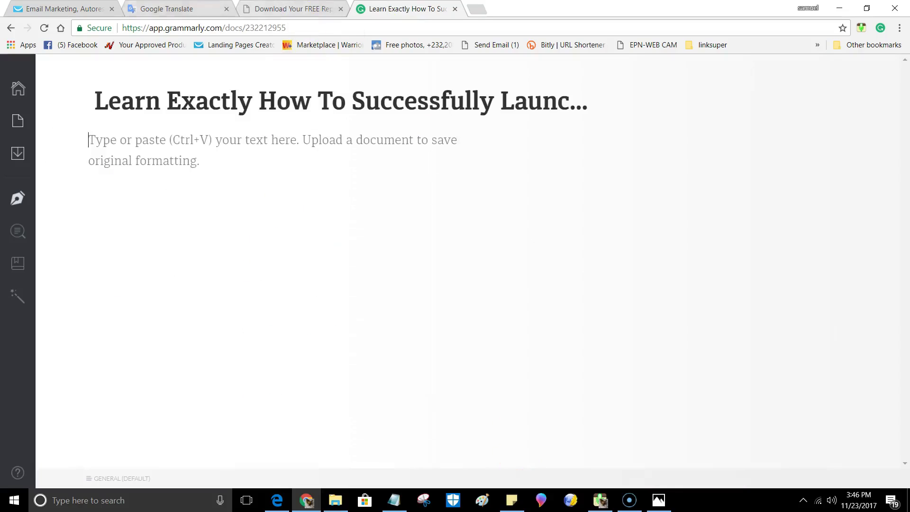
Step: Switch to TXTformat in Edge, paste the body text into the empty text area, and apply Capitalize Words
left_click(280, 505)
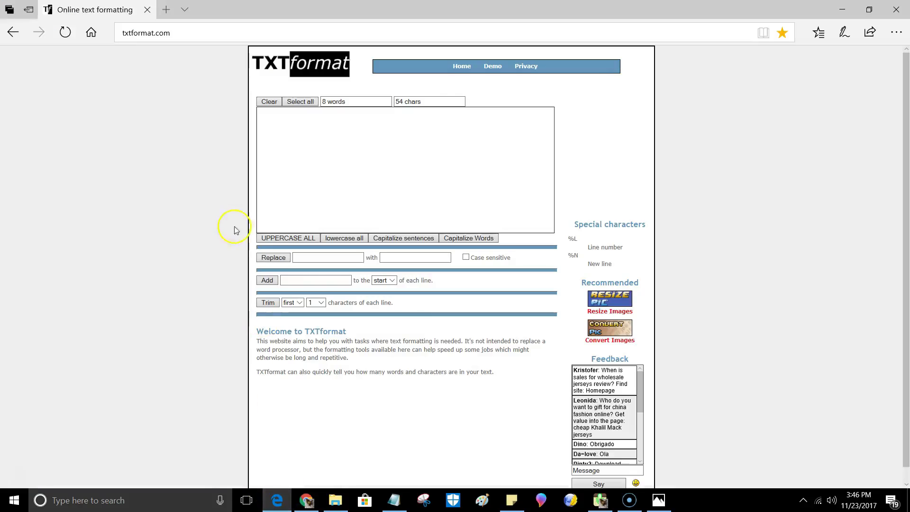
right_click(268, 117)
left_click(289, 150)
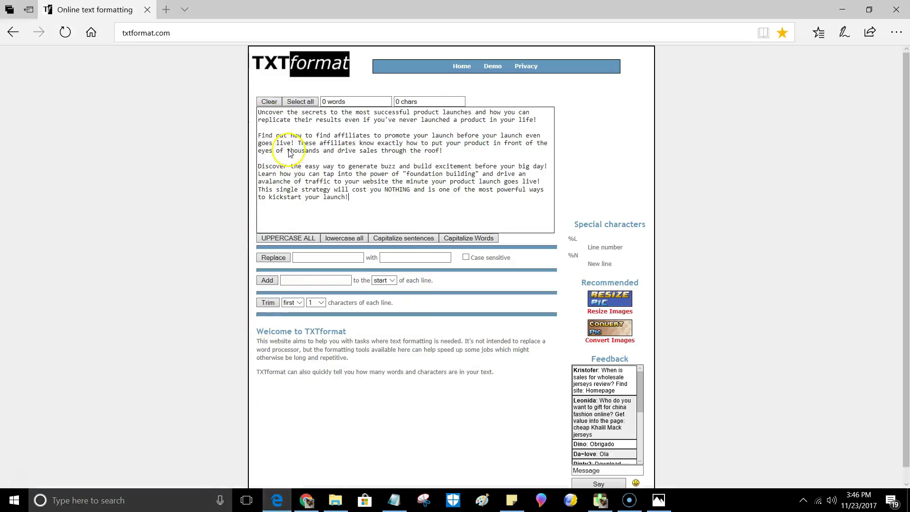
left_click(462, 240)
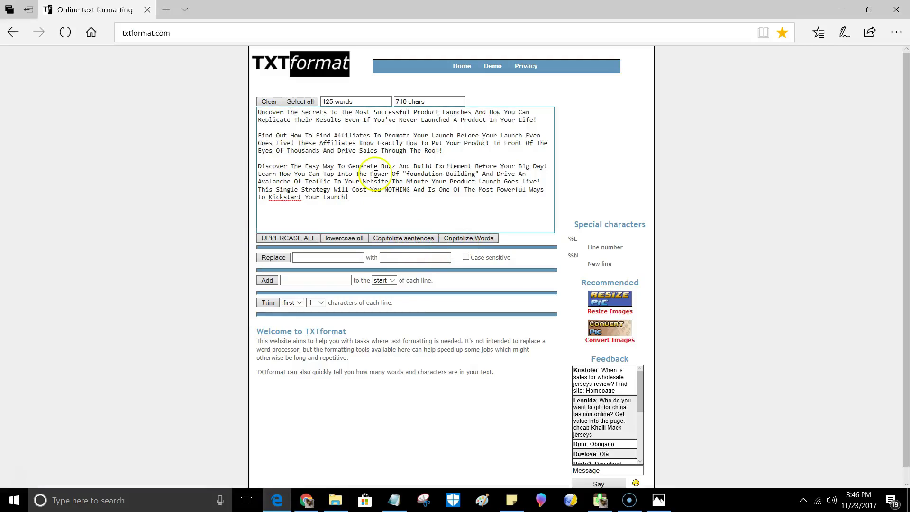
Step: Cut all of the capitalized text from the TXTformat text area
left_click_drag(259, 112, 433, 217)
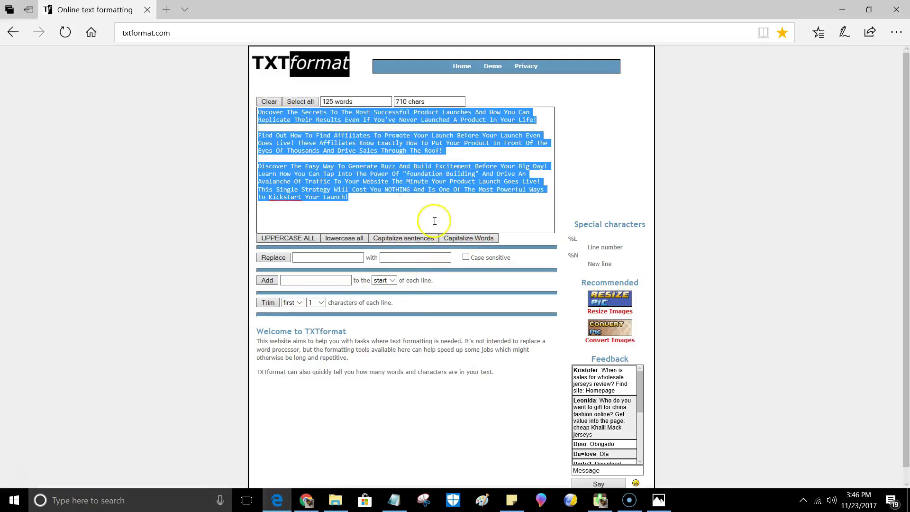
right_click(324, 148)
left_click(337, 180)
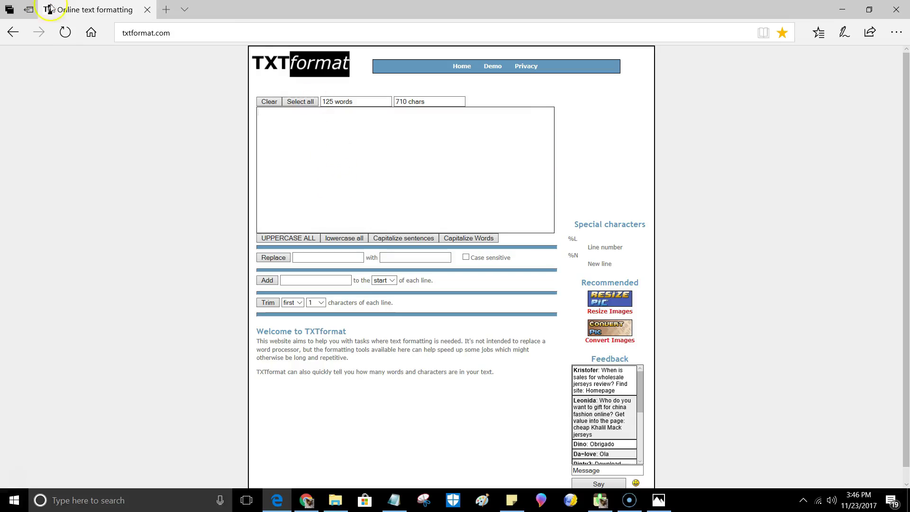
Step: Return to Google Translate in Chrome, replace the source text with the capitalized bullet text, and copy its Spanish translation
left_click(842, 10)
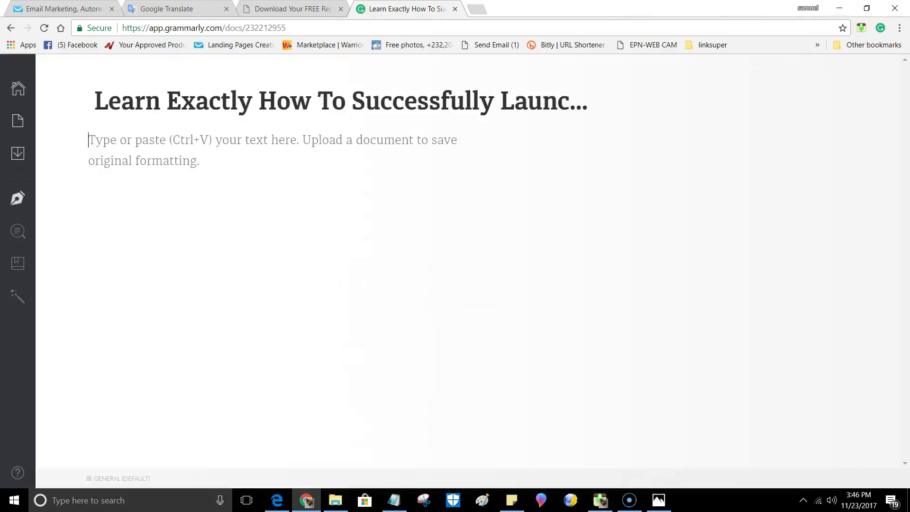
left_click(176, 7)
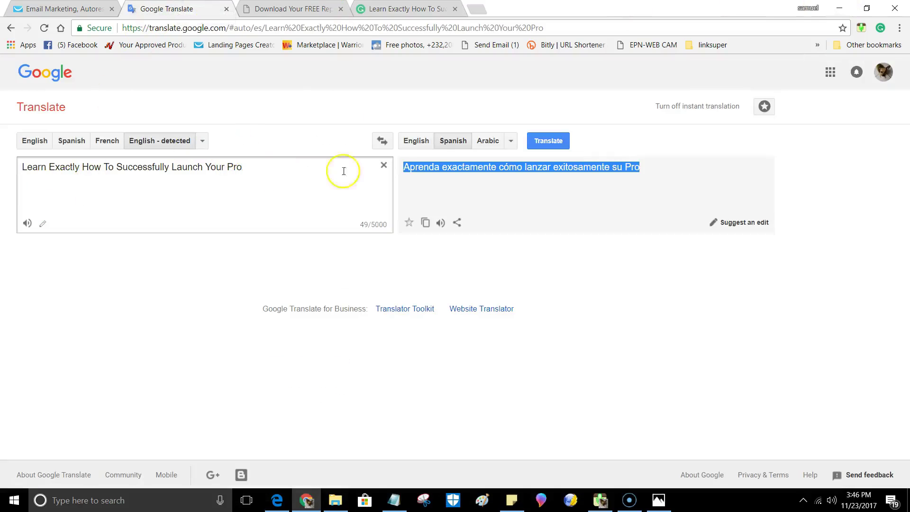
left_click(384, 165)
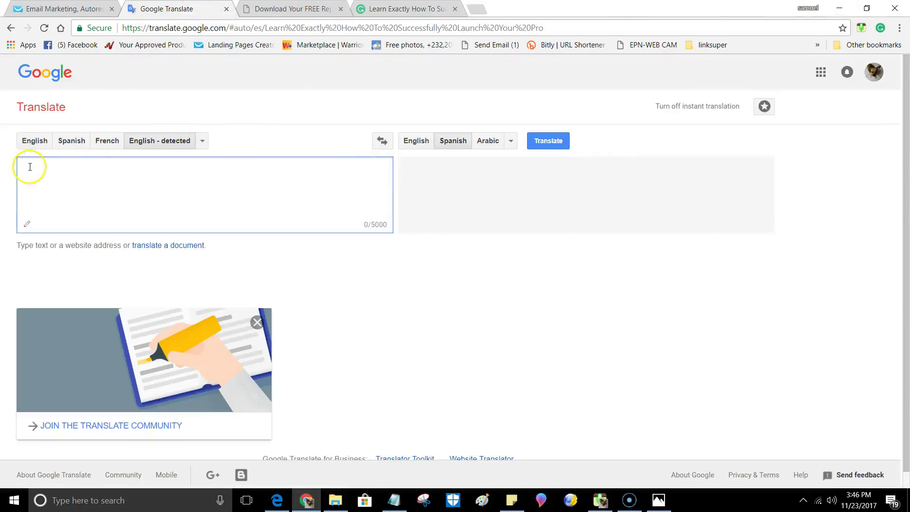
right_click(31, 167)
left_click(60, 237)
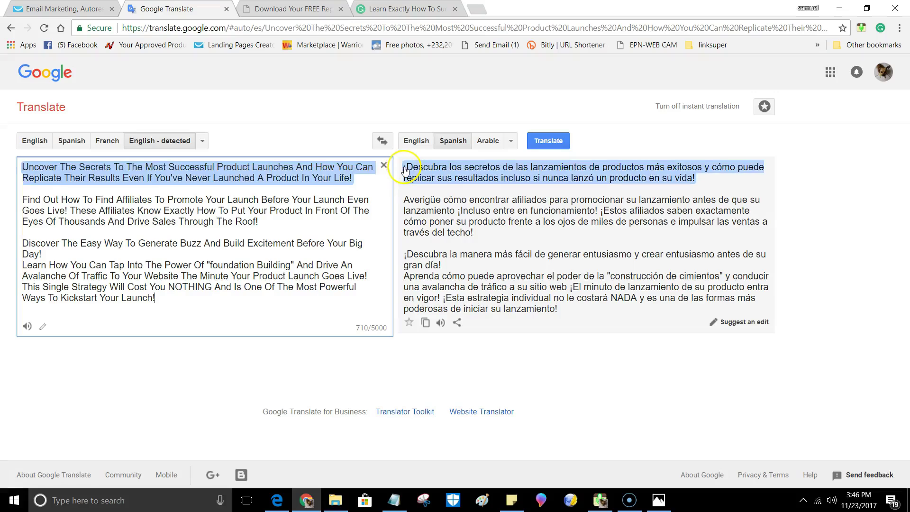
left_click(425, 322)
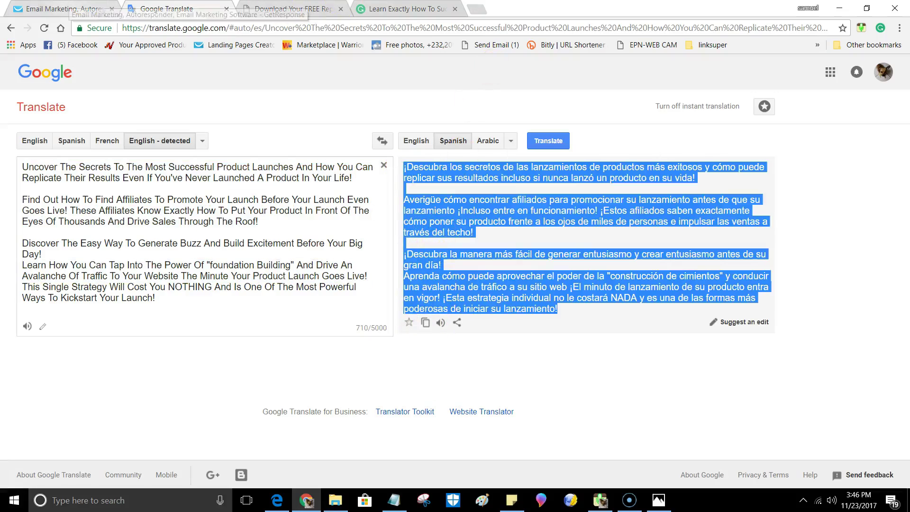
Step: Switch to the GetResponse email editor and replace all the placeholder text with the copied Spanish translation
left_click(87, 6)
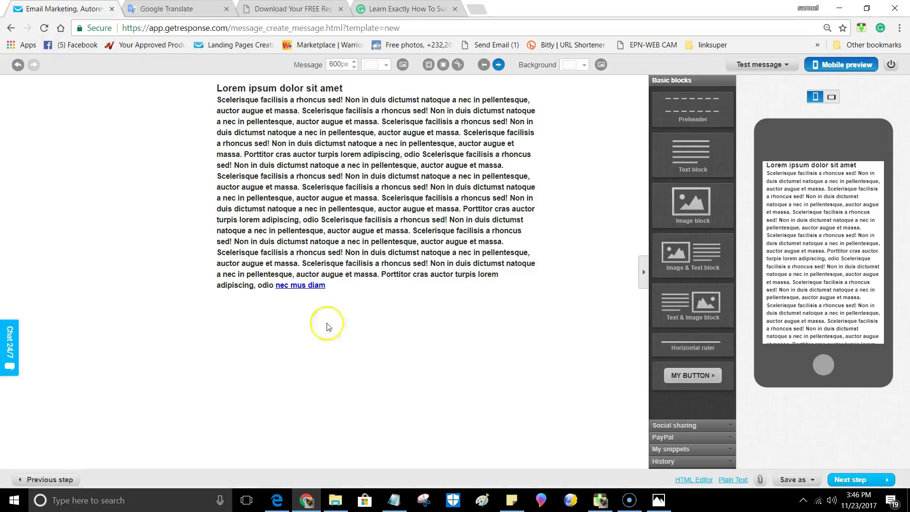
left_click(313, 198)
left_click(215, 92)
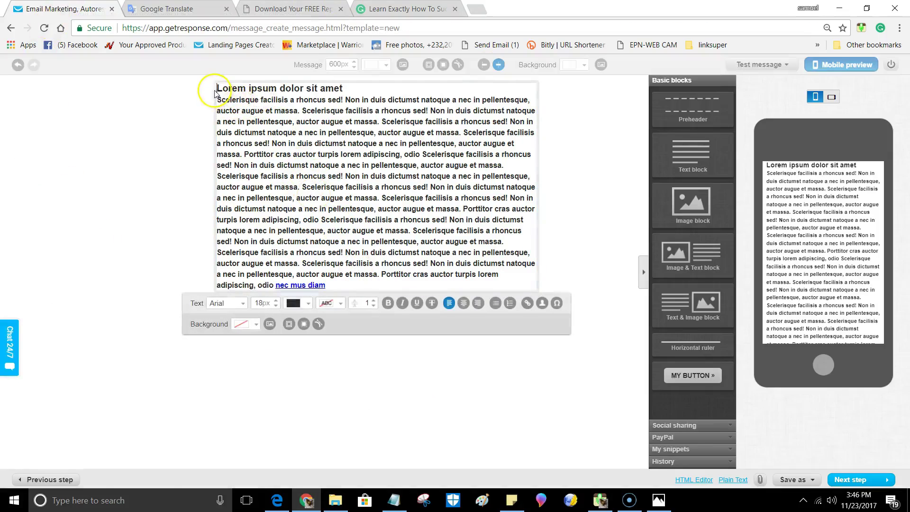
left_click_drag(227, 92, 385, 287)
right_click(311, 220)
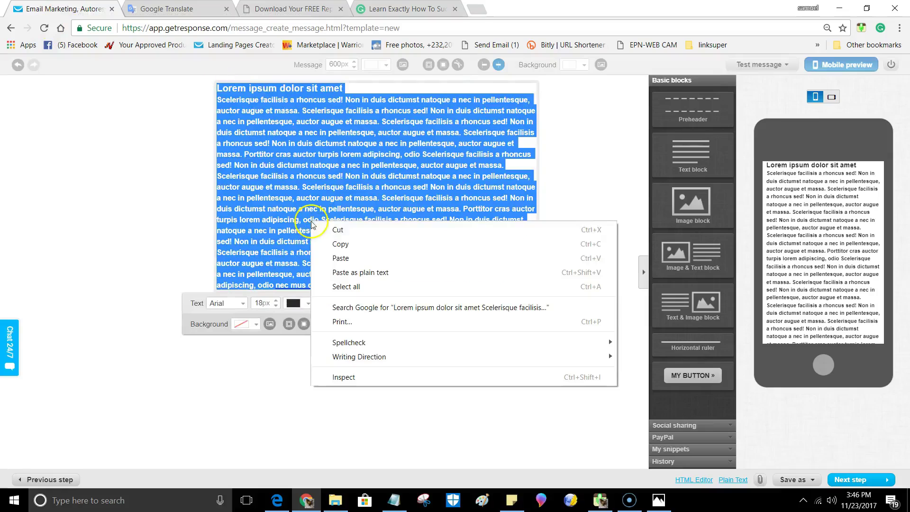
left_click(347, 259)
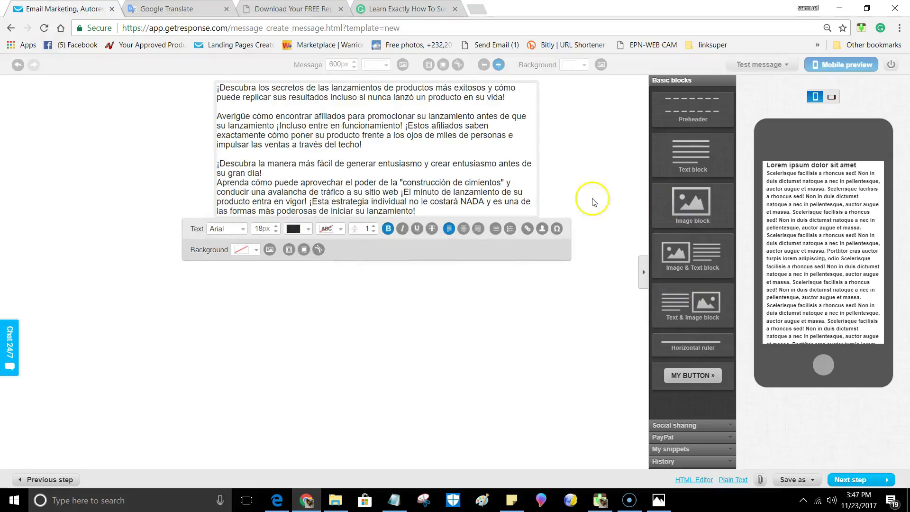
left_click(90, 202)
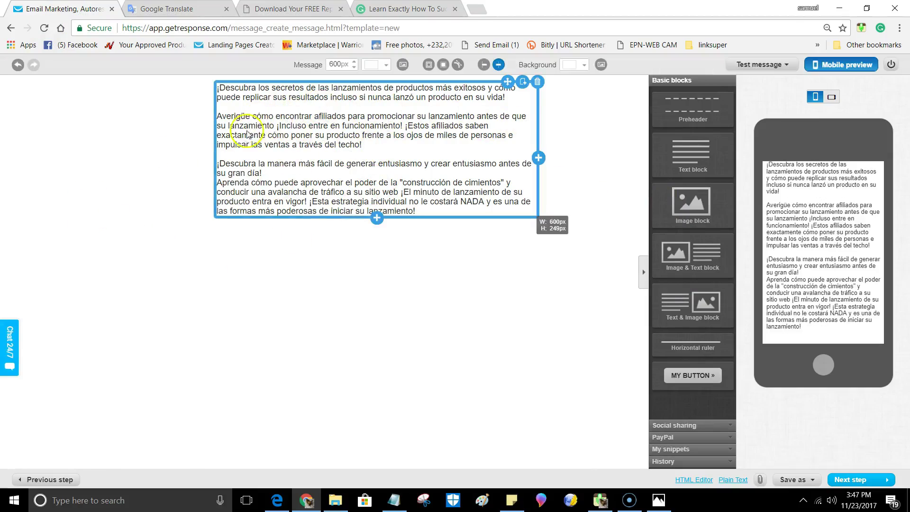
Step: Send a test message of the newsletter to the second address in the recipient list and dismiss the confirmation
left_click(760, 64)
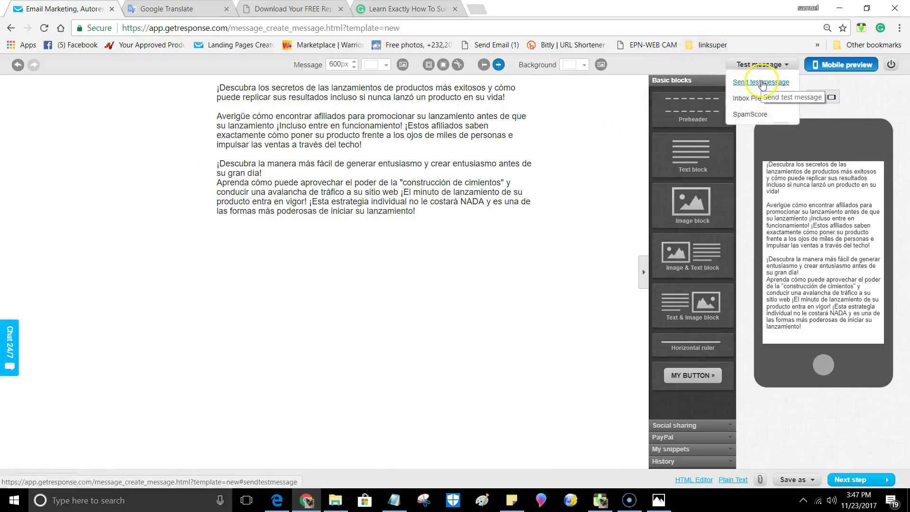
left_click(762, 82)
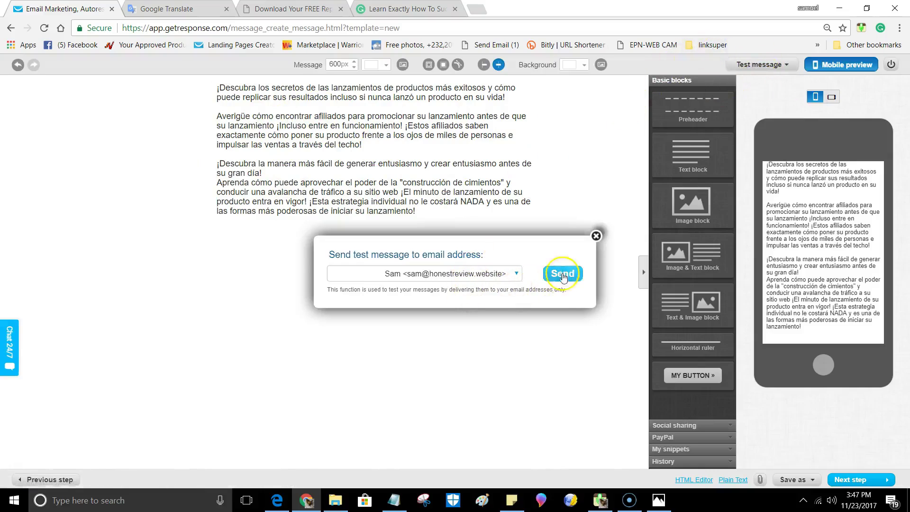
left_click(516, 273)
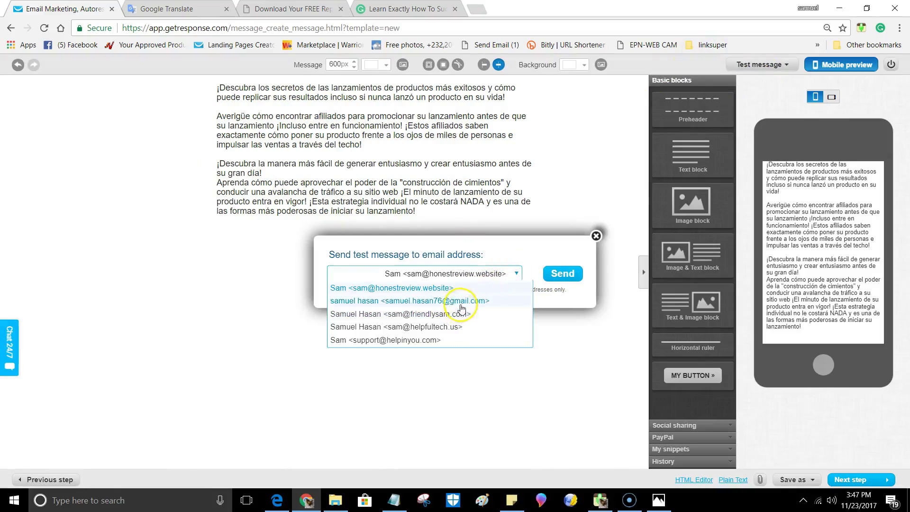
left_click(461, 304)
left_click(562, 273)
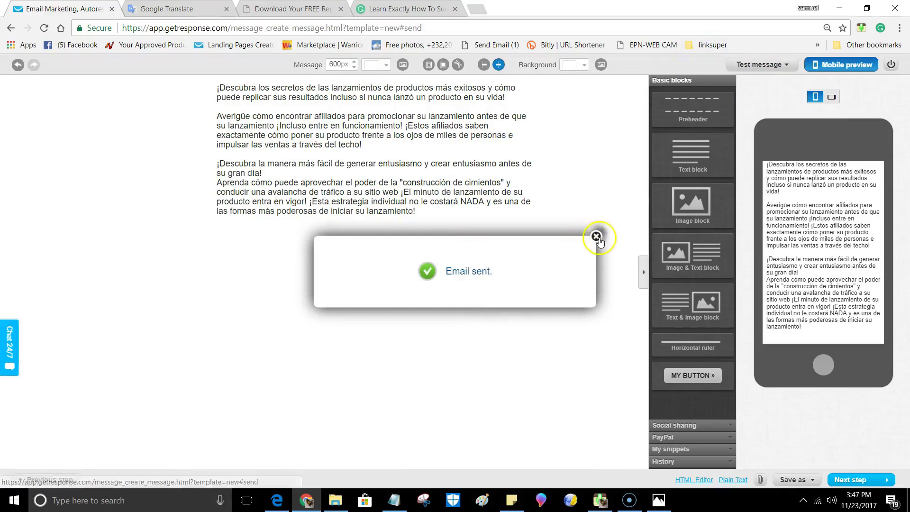
left_click(596, 236)
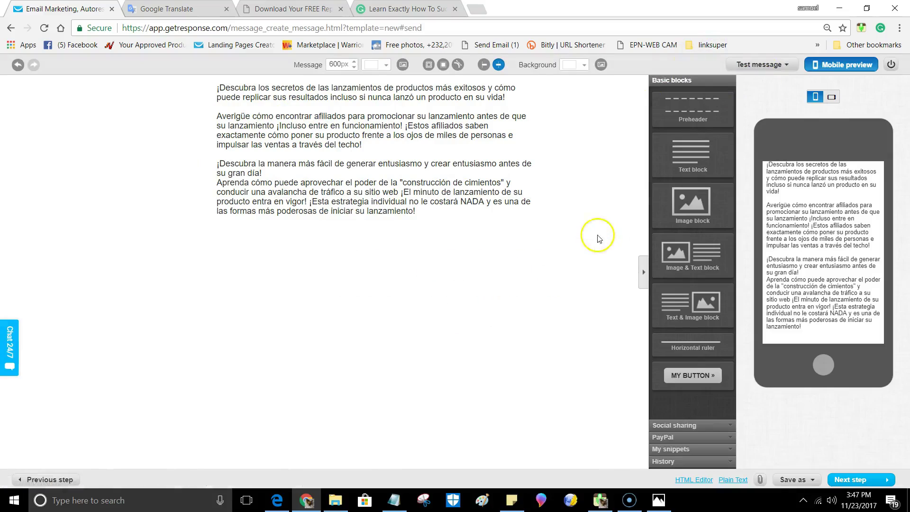
left_click(329, 188)
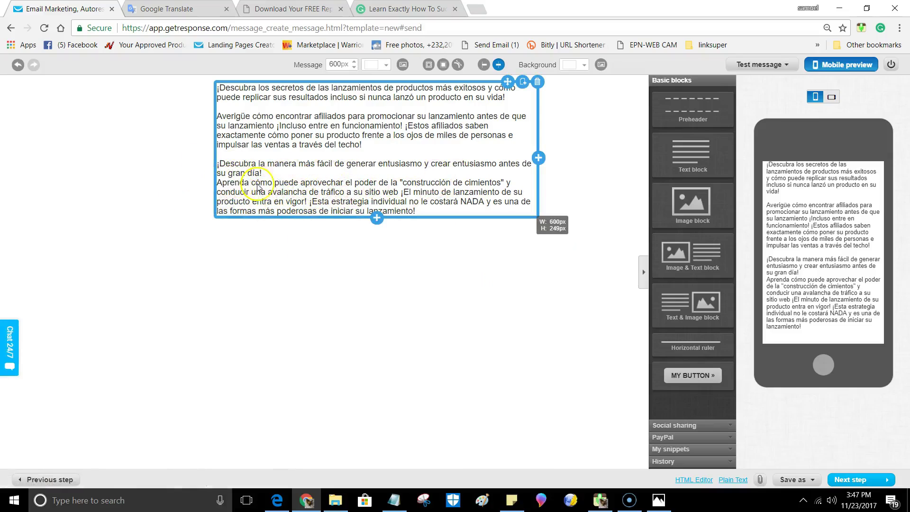
left_click(275, 190)
left_click_drag(217, 183, 400, 183)
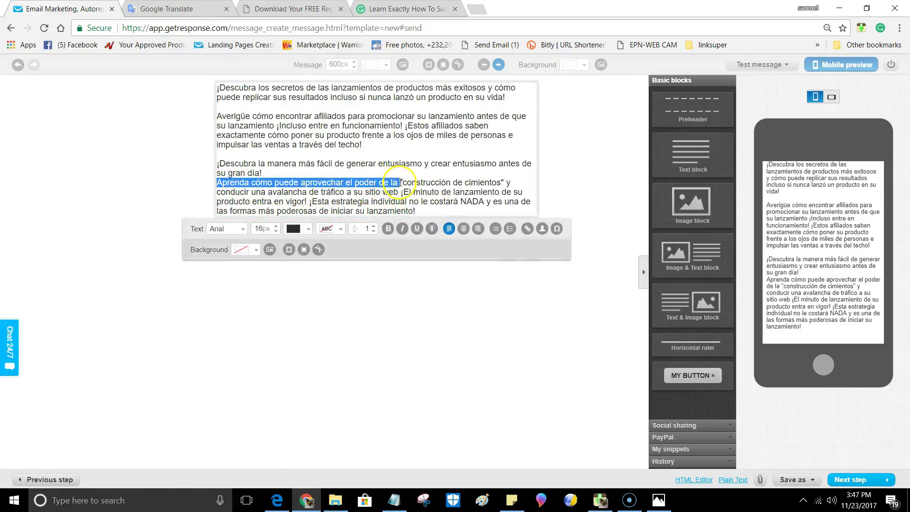
left_click(528, 229)
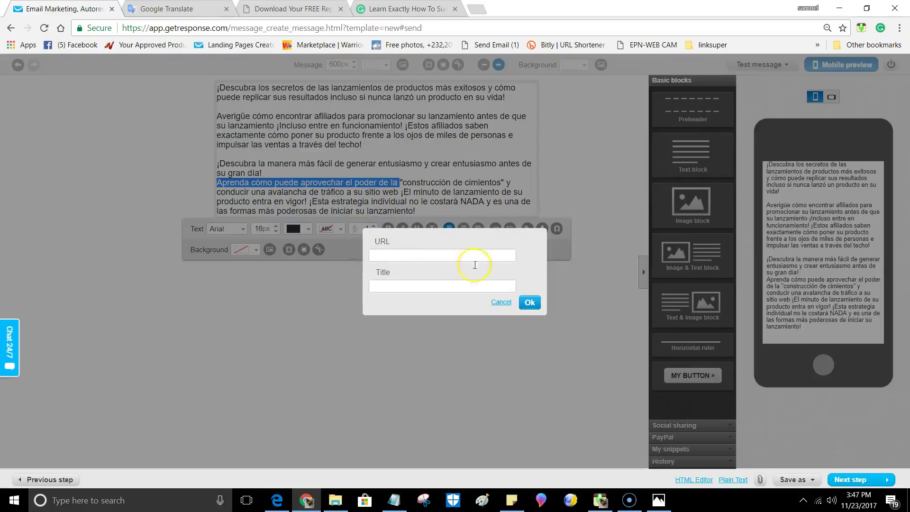
left_click(502, 302)
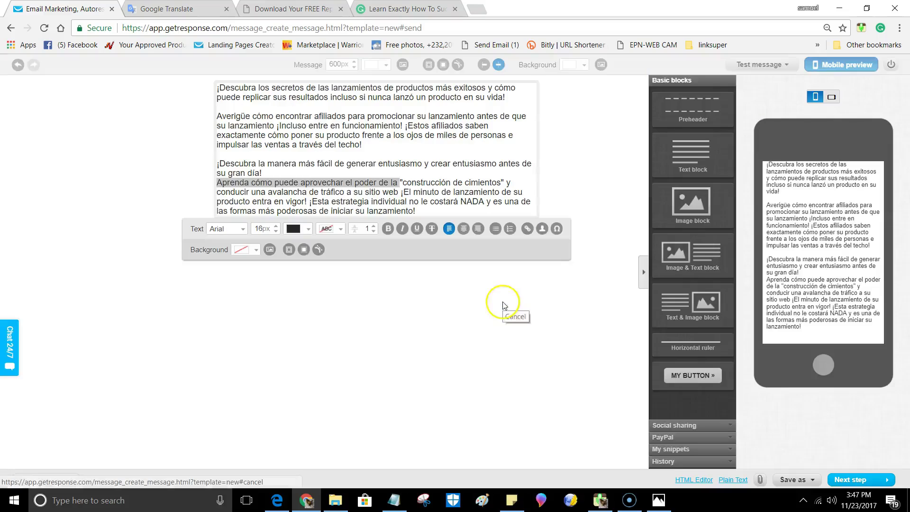
left_click(606, 190)
Step: Run the SpamScore test on the Spanish newsletter and close its results
left_click(760, 64)
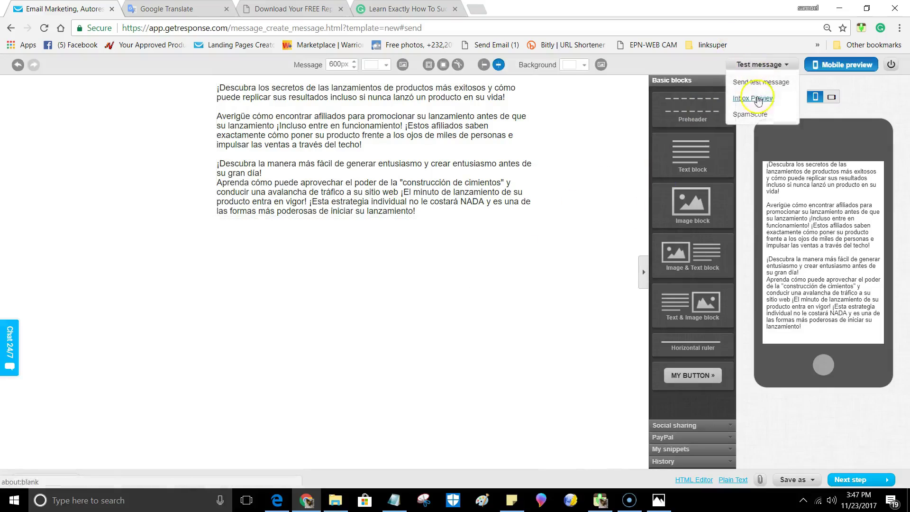
left_click(750, 115)
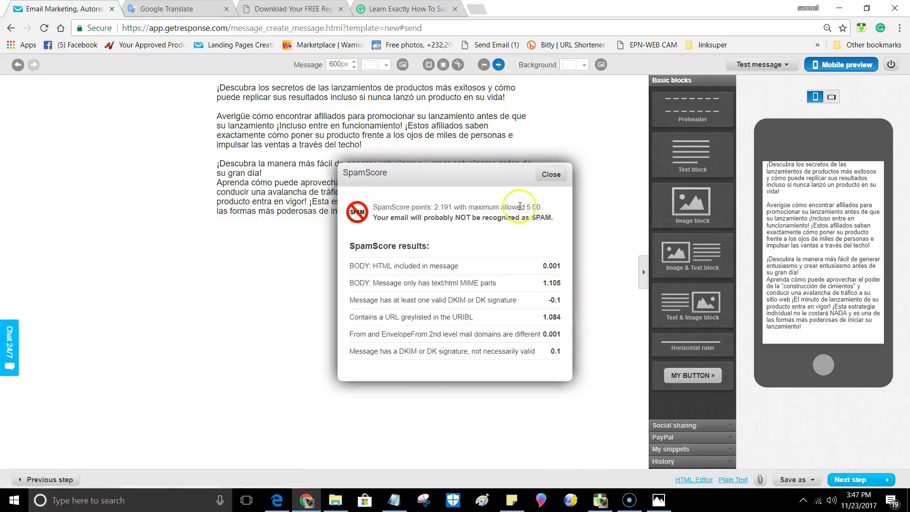
left_click(549, 178)
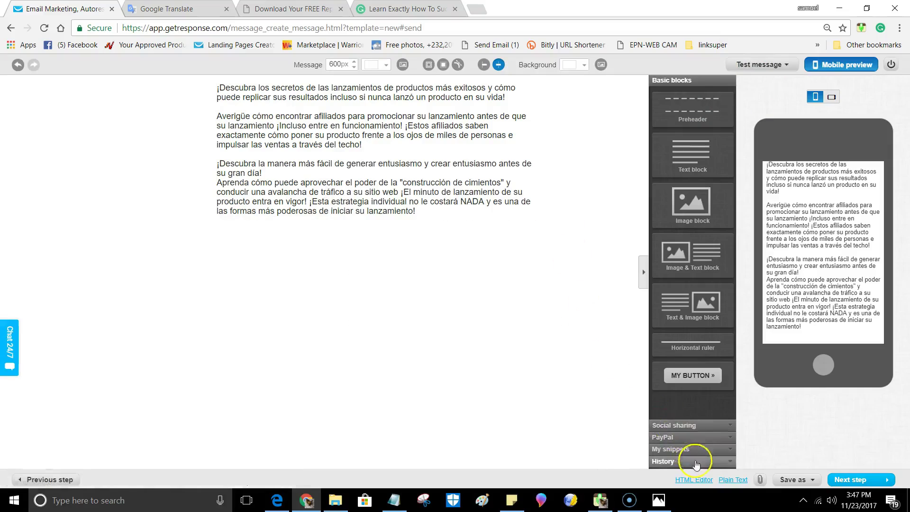
Step: Create the newsletter's plain-text version by converting its HTML content and wrapping the long lines
left_click(733, 480)
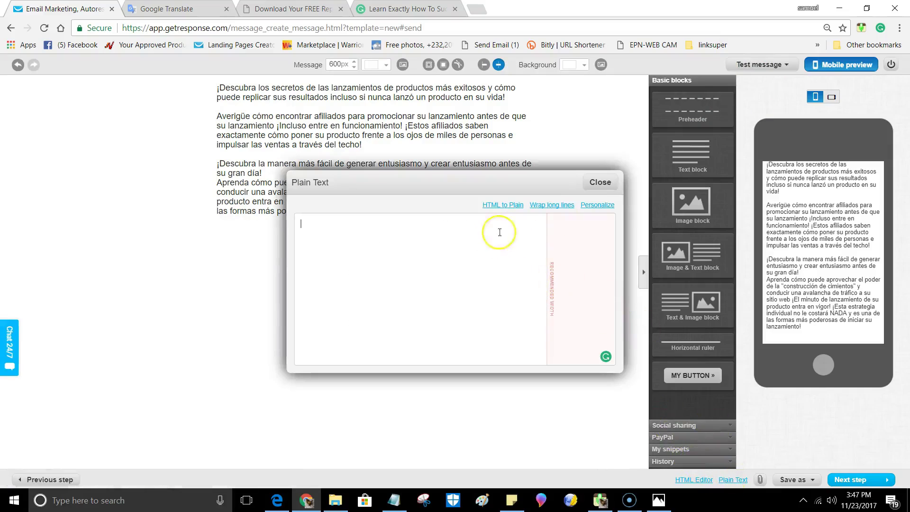
left_click(503, 205)
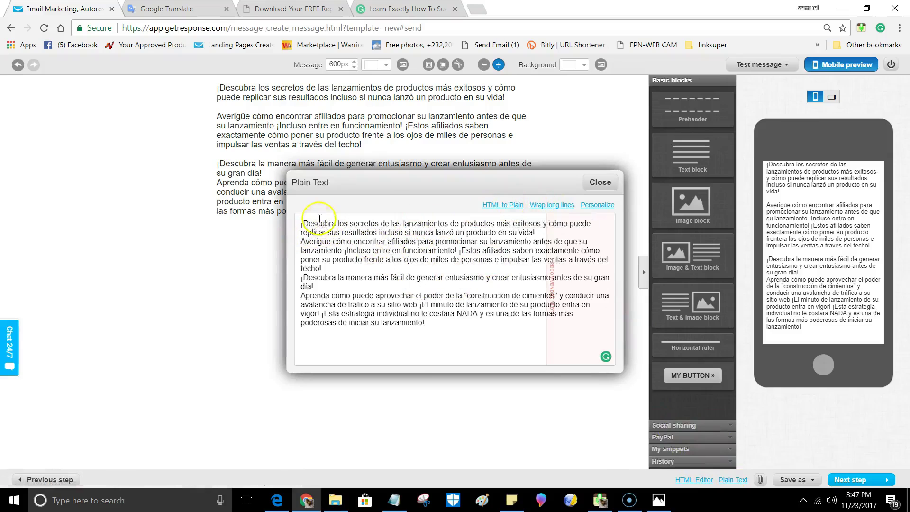
left_click(542, 208)
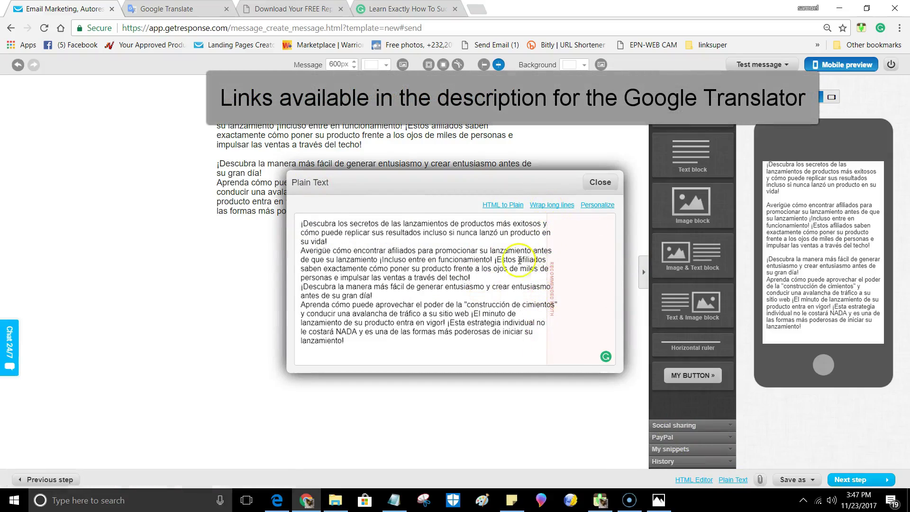
left_click(601, 183)
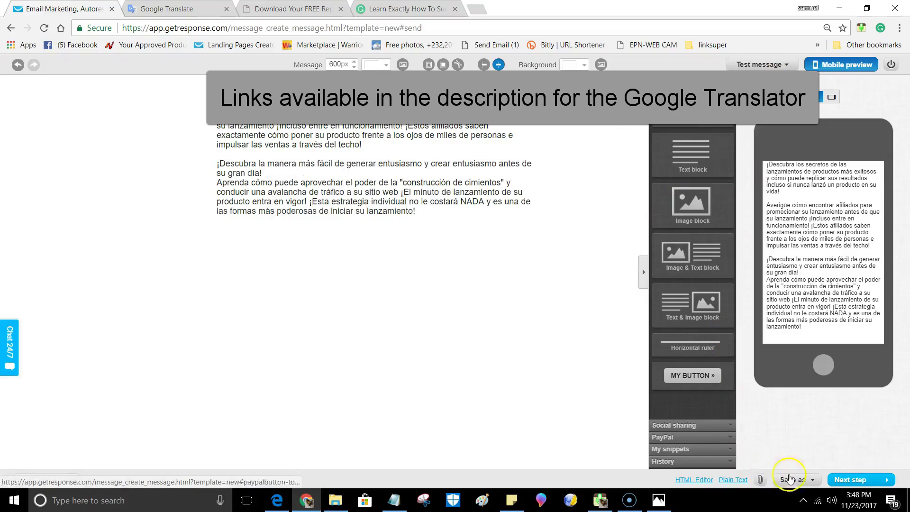
Step: Rerun the SpamScore test with the plain-text version included, close the results, and proceed to the next stage of message creation
left_click(757, 116)
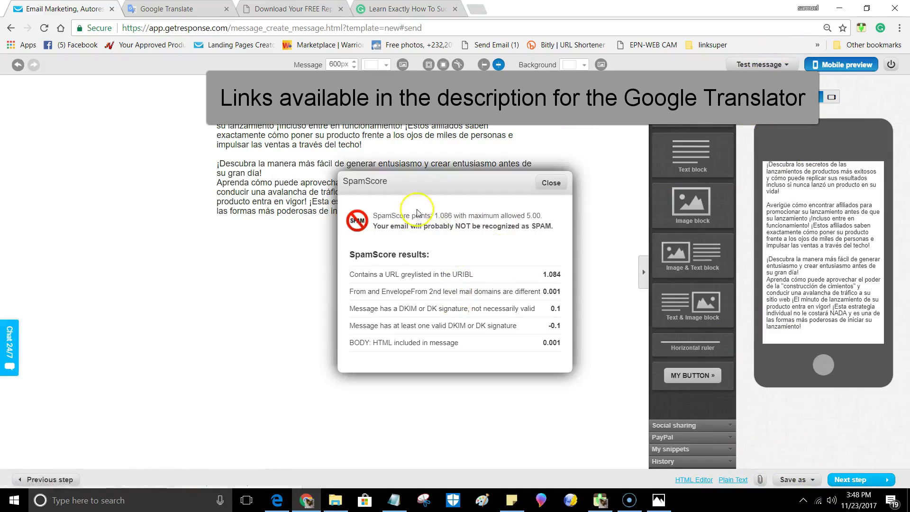
left_click(558, 187)
left_click(848, 480)
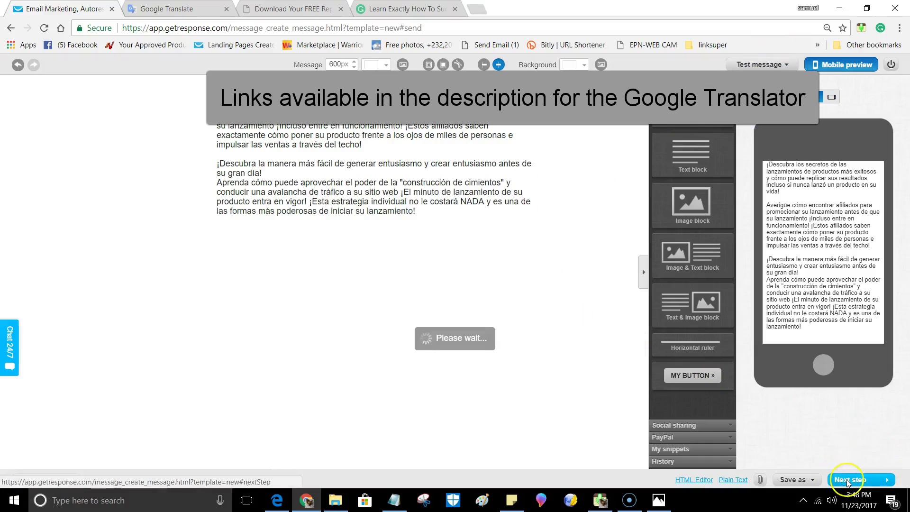